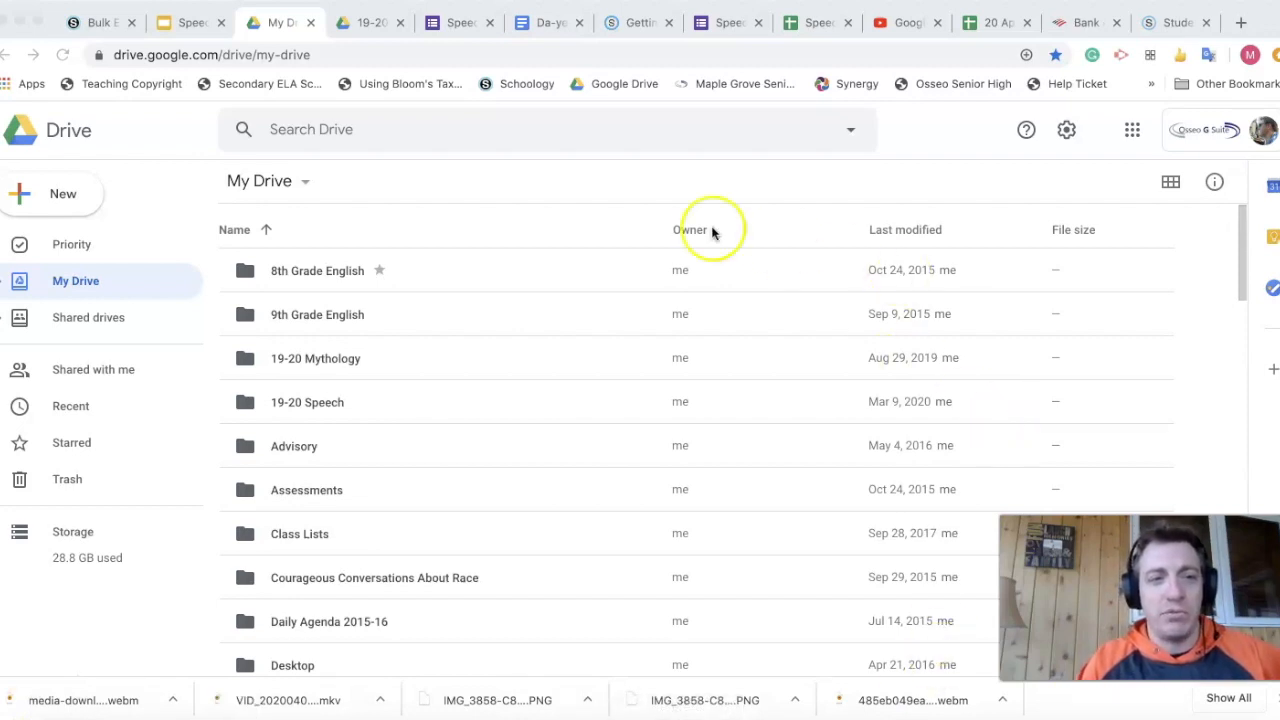
Step: Locate Google Forms among the available Google apps
left_click(1132, 132)
scroll(1137, 310, "down", 6)
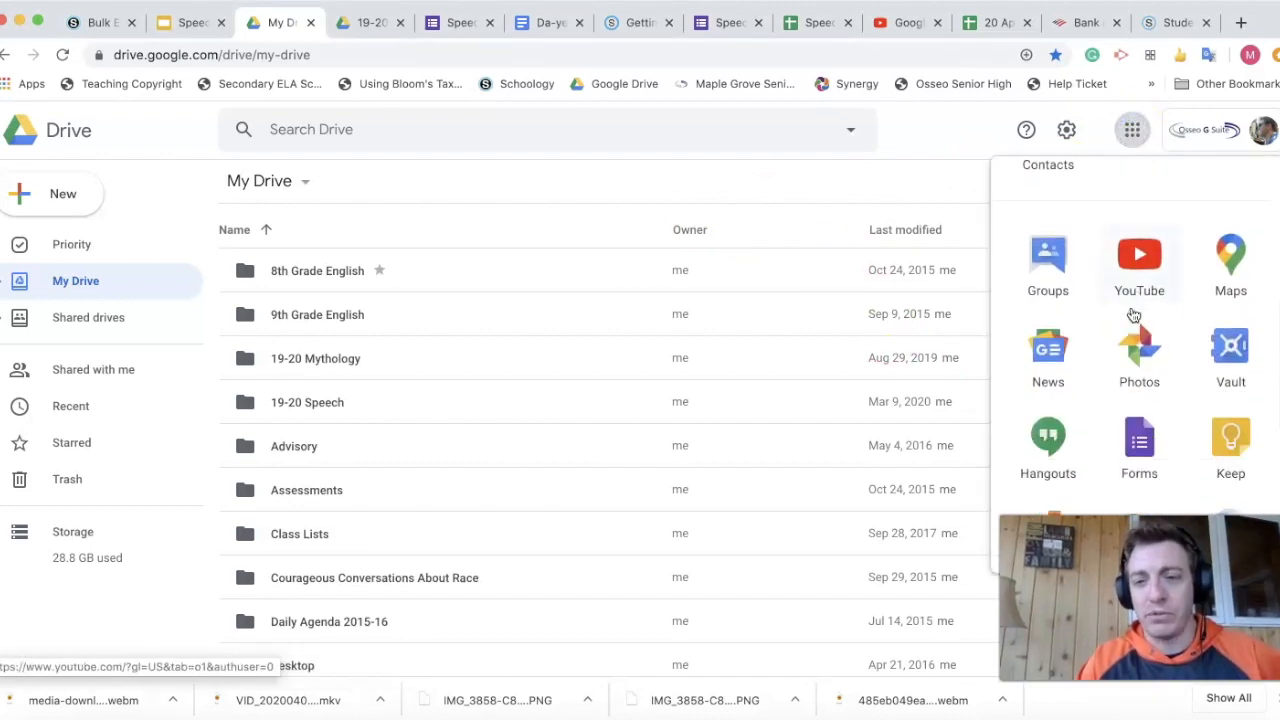
scroll(1133, 313, "up", 3)
left_click(1138, 320)
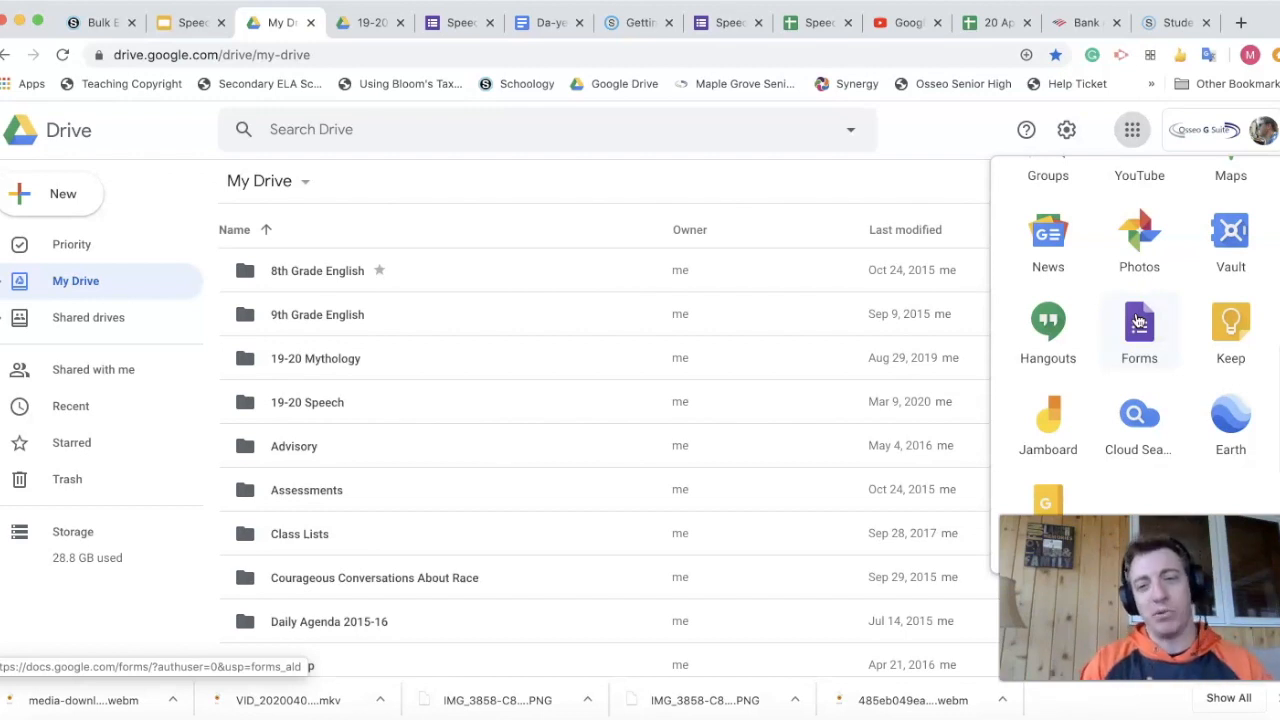
Step: Browse the 19-20 Mythology folder and open its "Surveys - Mythology" subfolder
left_click(346, 363)
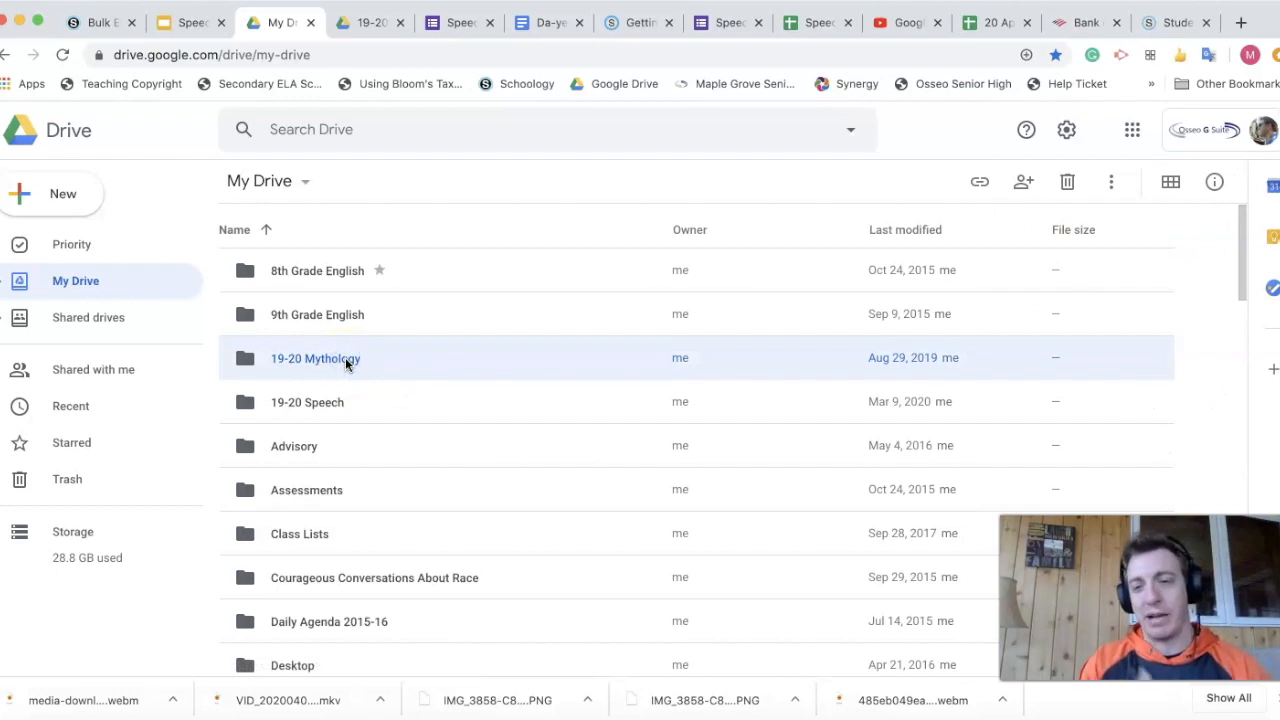
double_click(338, 361)
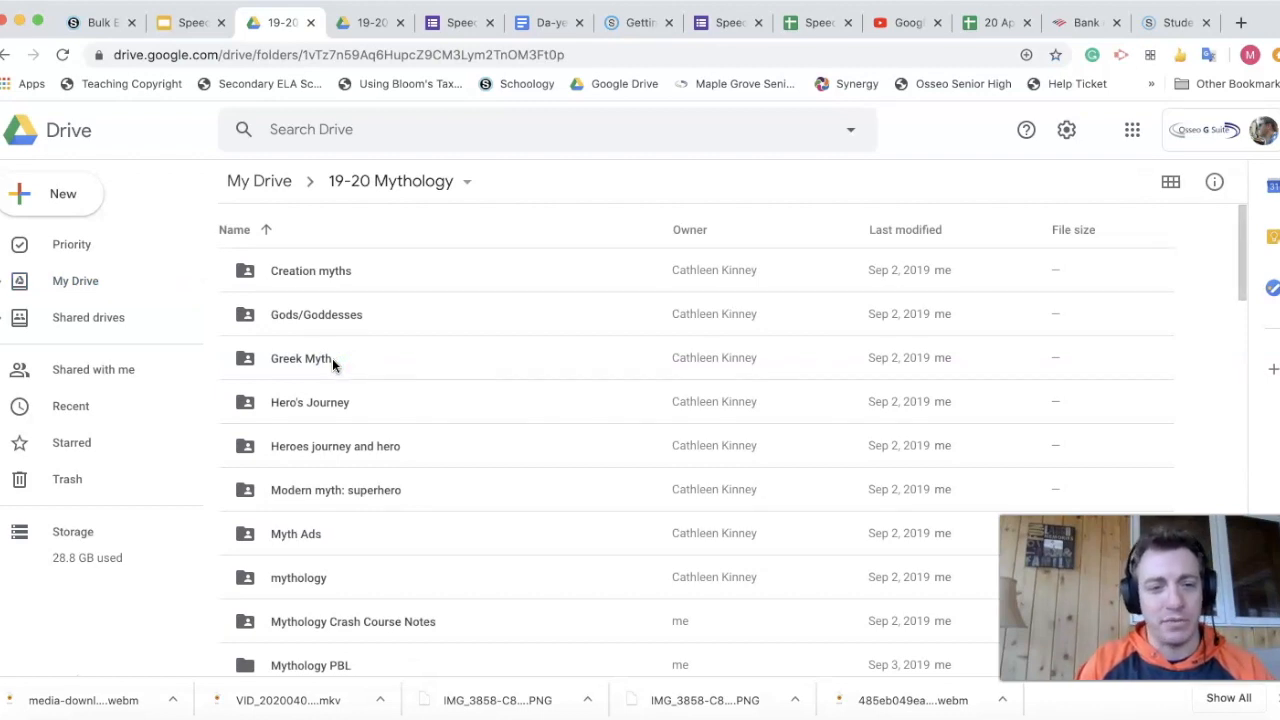
scroll(357, 478, "down", 3)
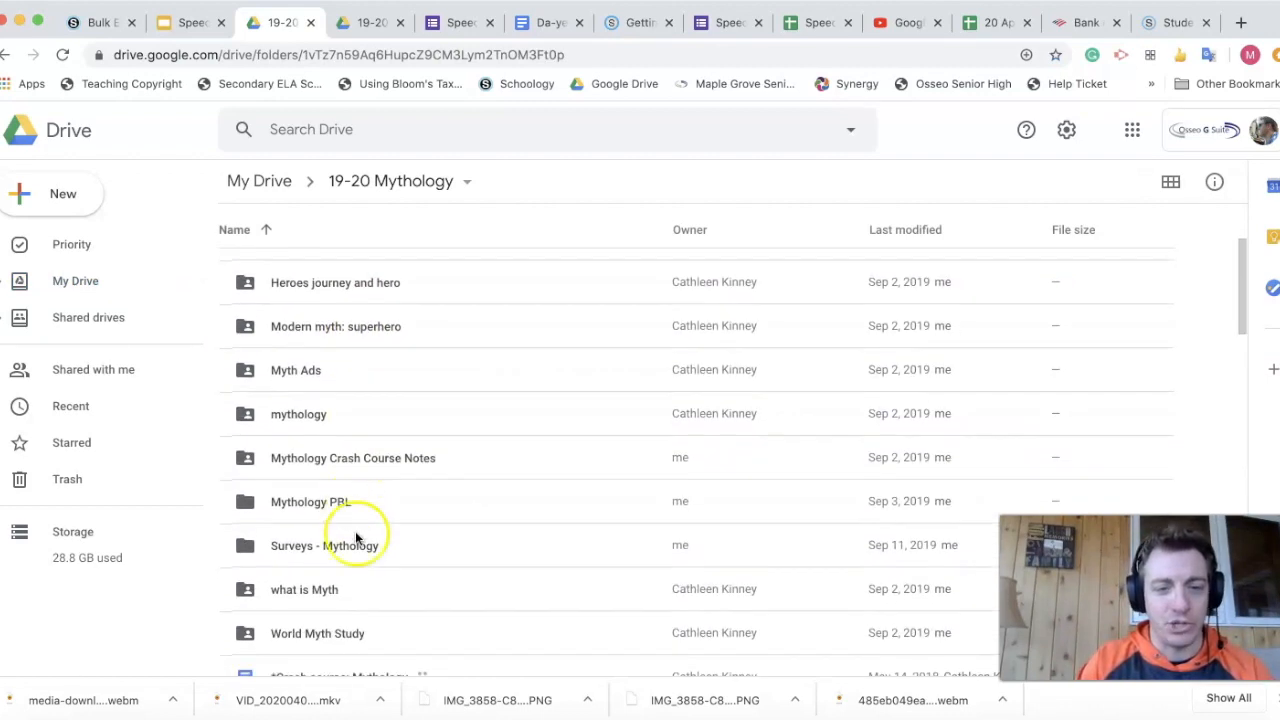
left_click(342, 545)
double_click(342, 545)
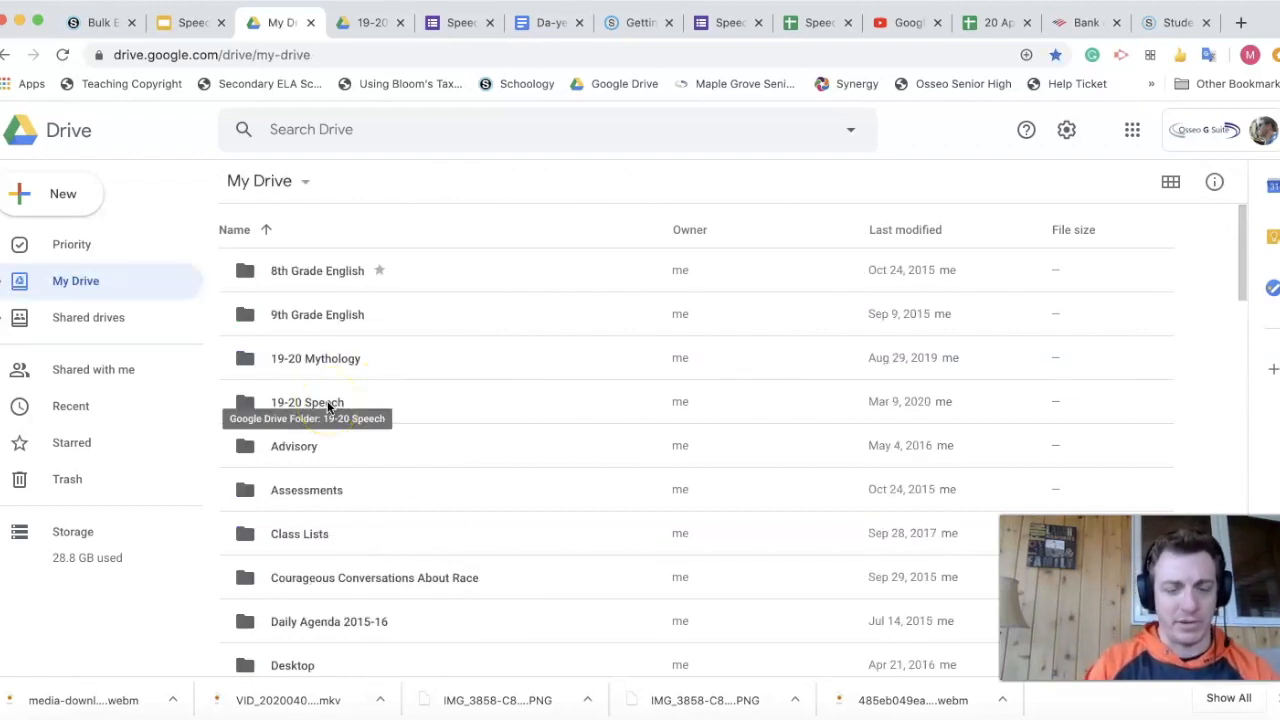
Step: Open the 19-20 Speech folder in My Drive and create a new blank Google Form there
double_click(327, 404)
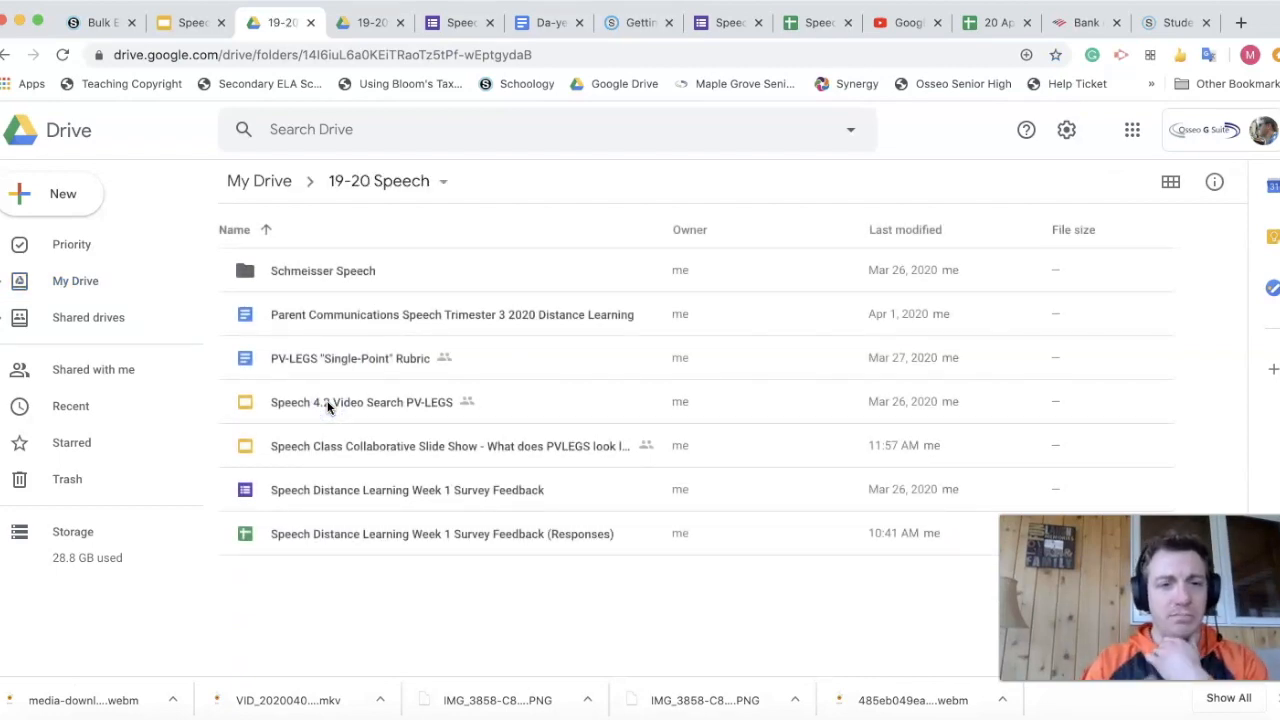
left_click(68, 196)
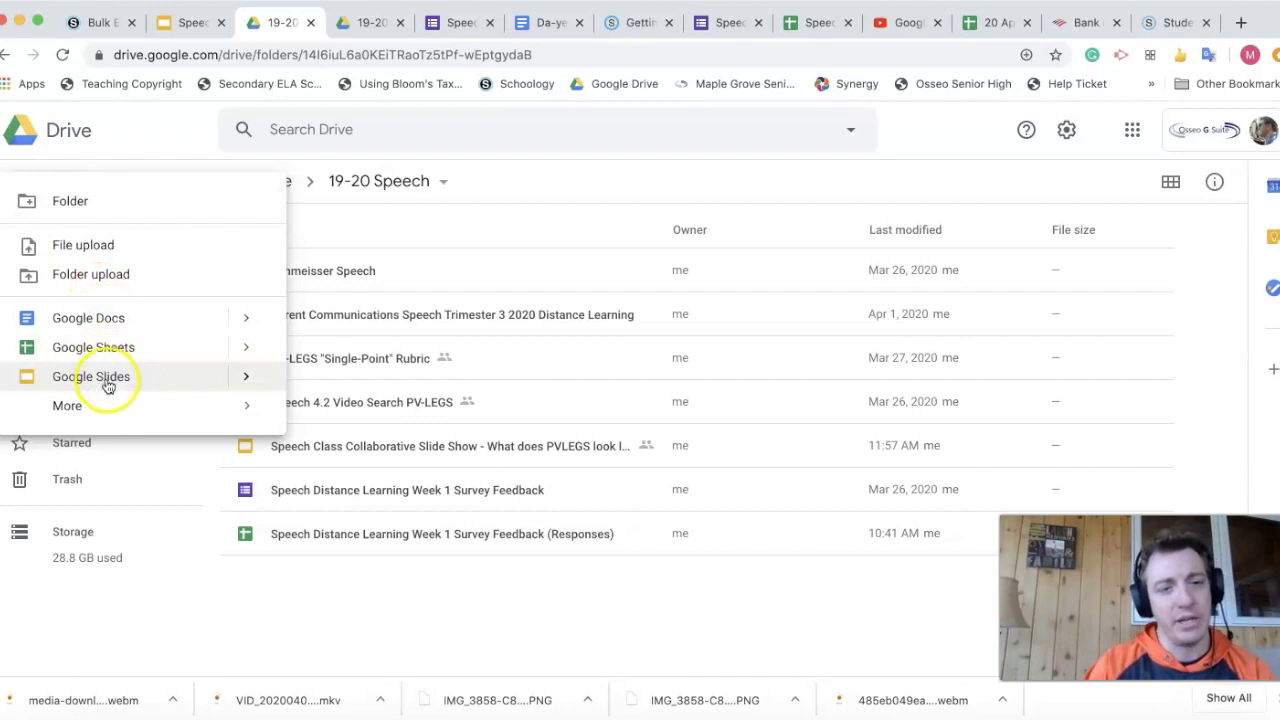
mouse_move(106, 408)
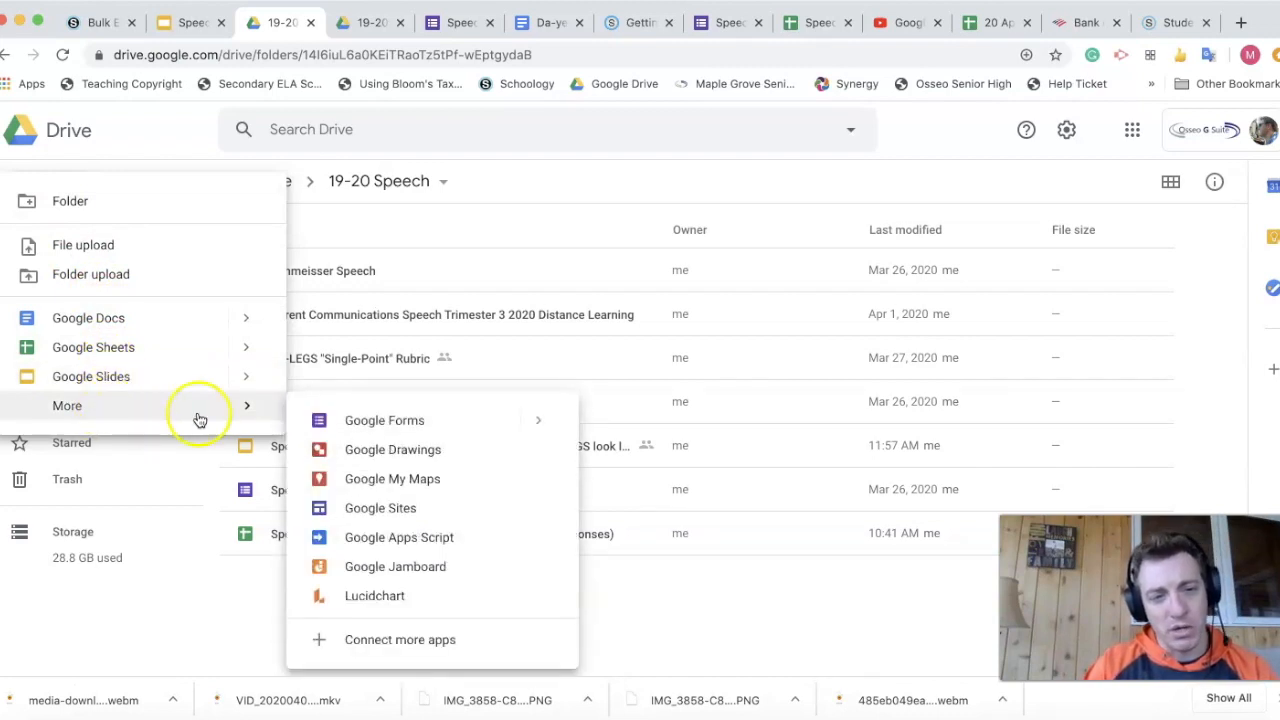
left_click(405, 423)
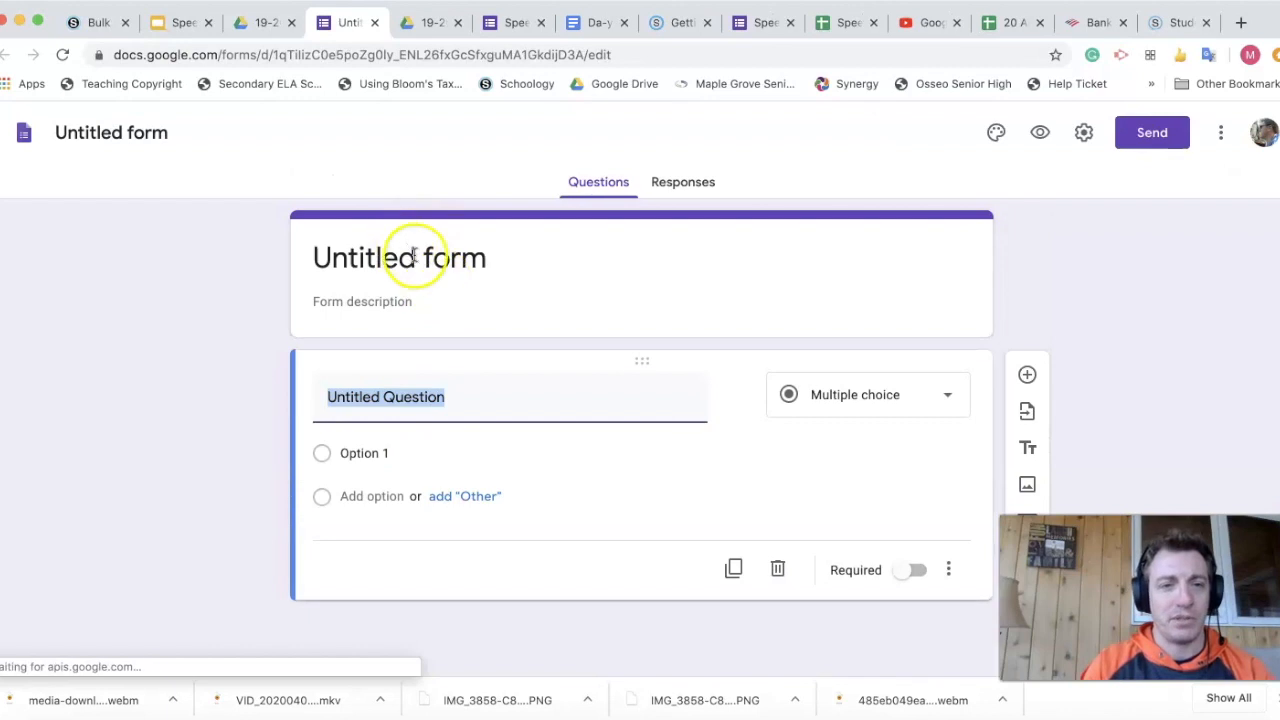
Step: Title the form "Best Form Ever" and give the form file the same name
left_click(397, 251)
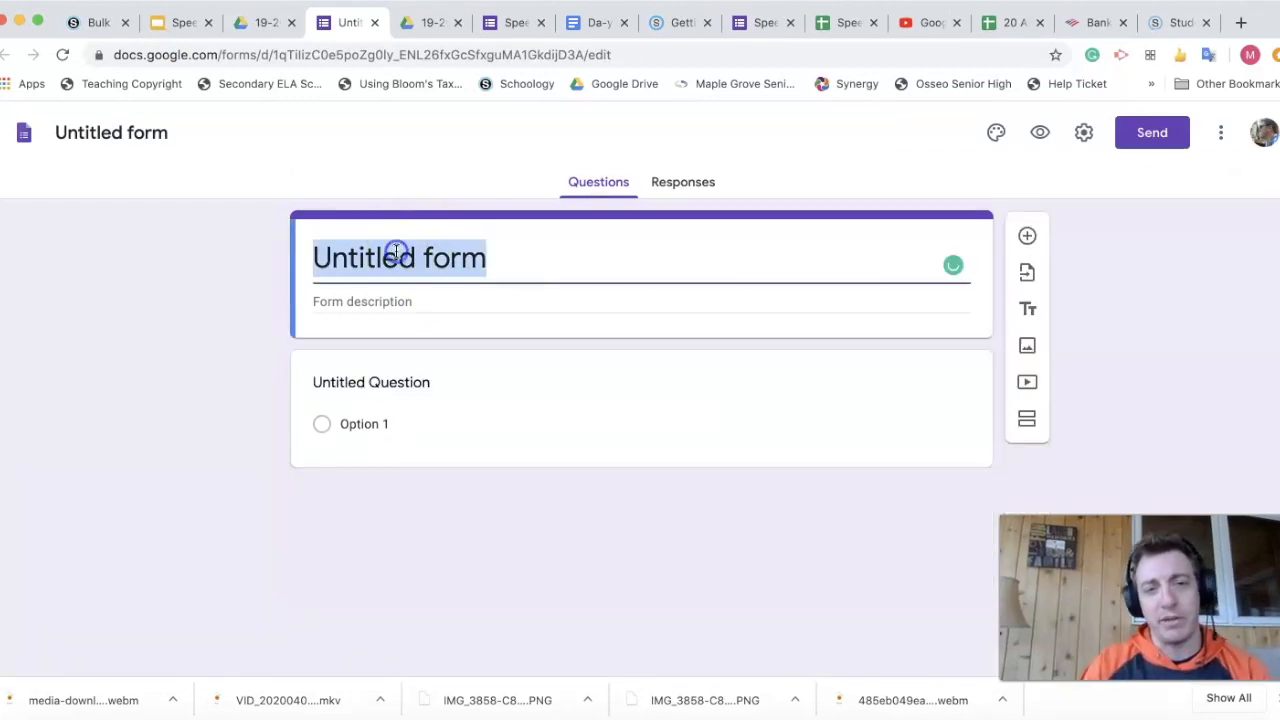
type("Best ")
type("T")
type("orm Ever")
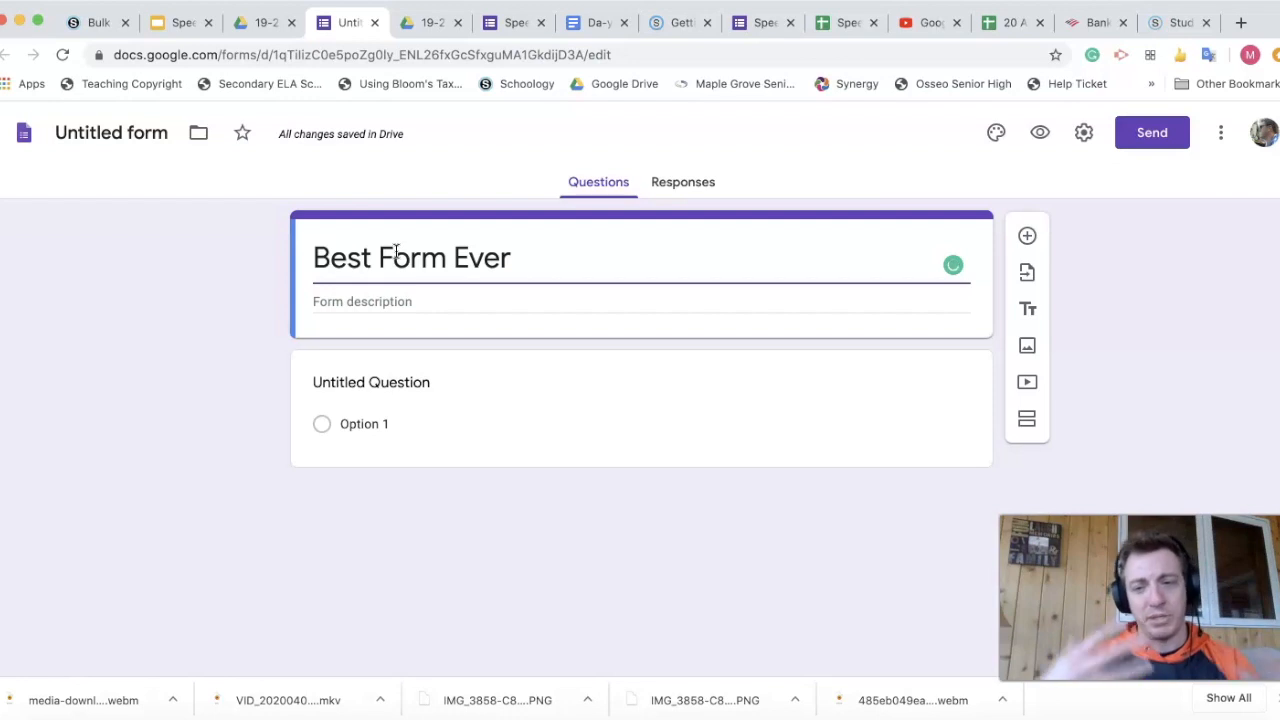
left_click(331, 295)
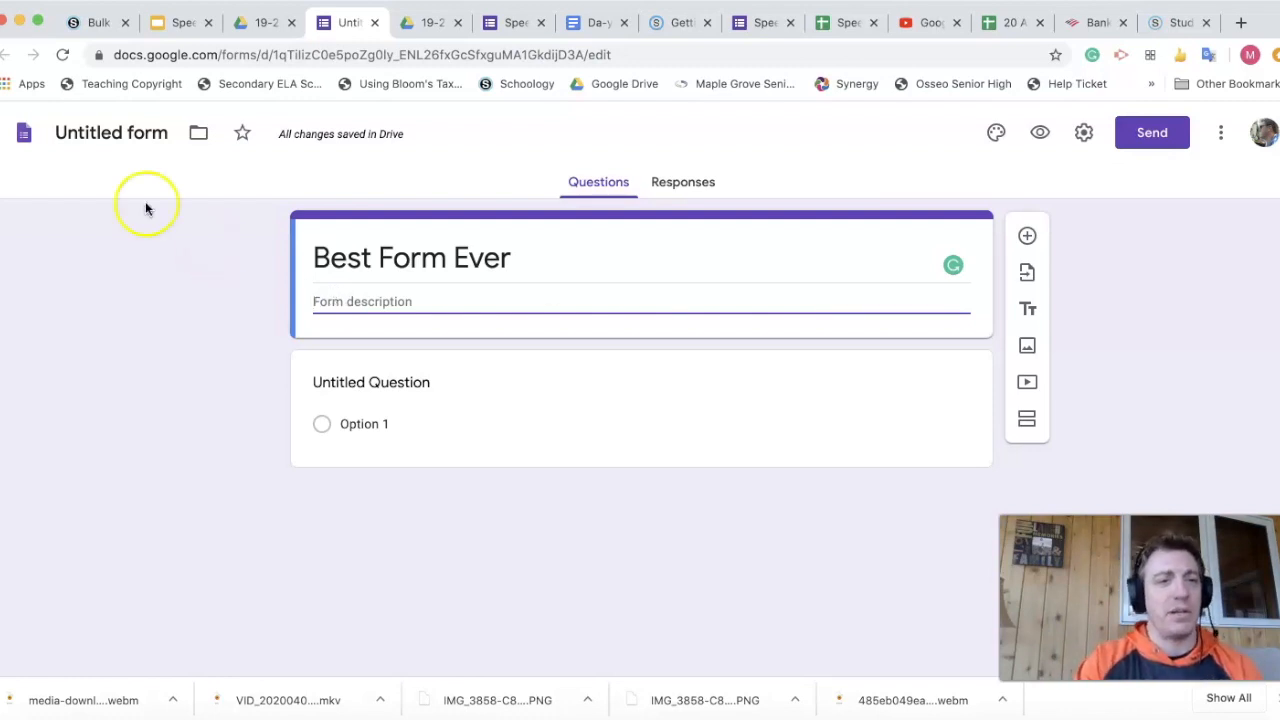
left_click(82, 136)
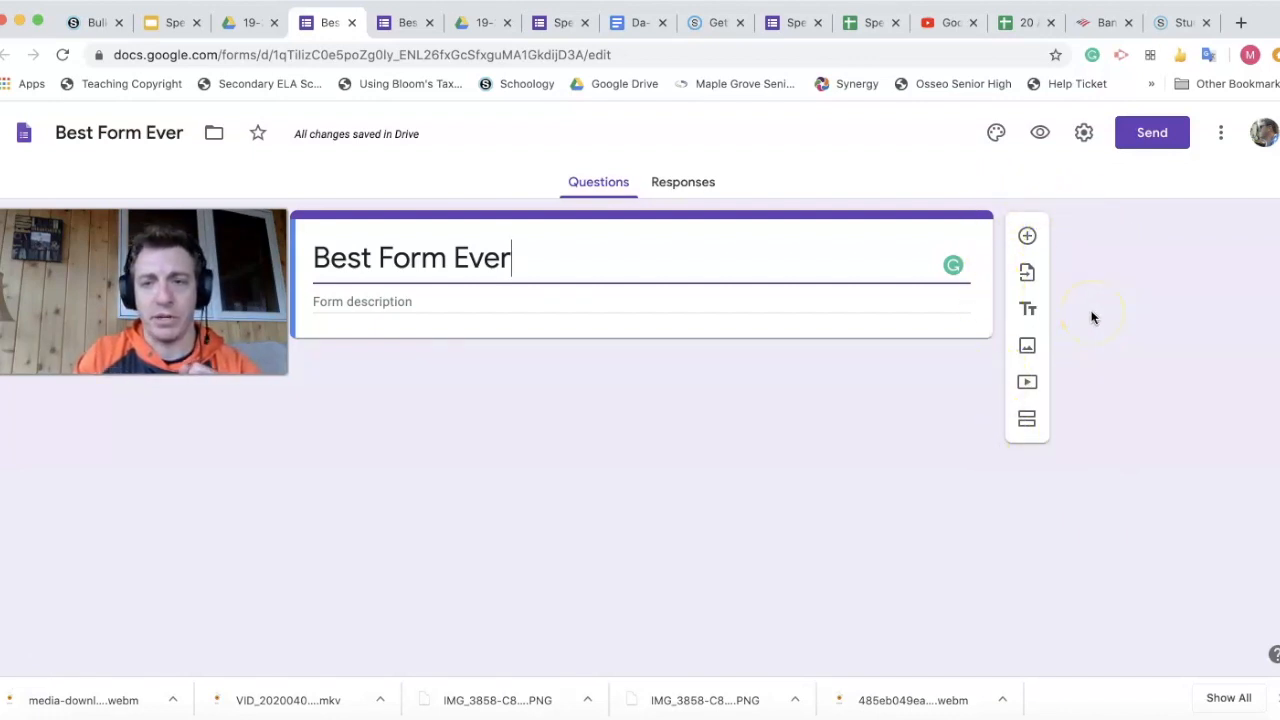
Step: Add a new question to the form with the text "How was your week?"
left_click(1028, 237)
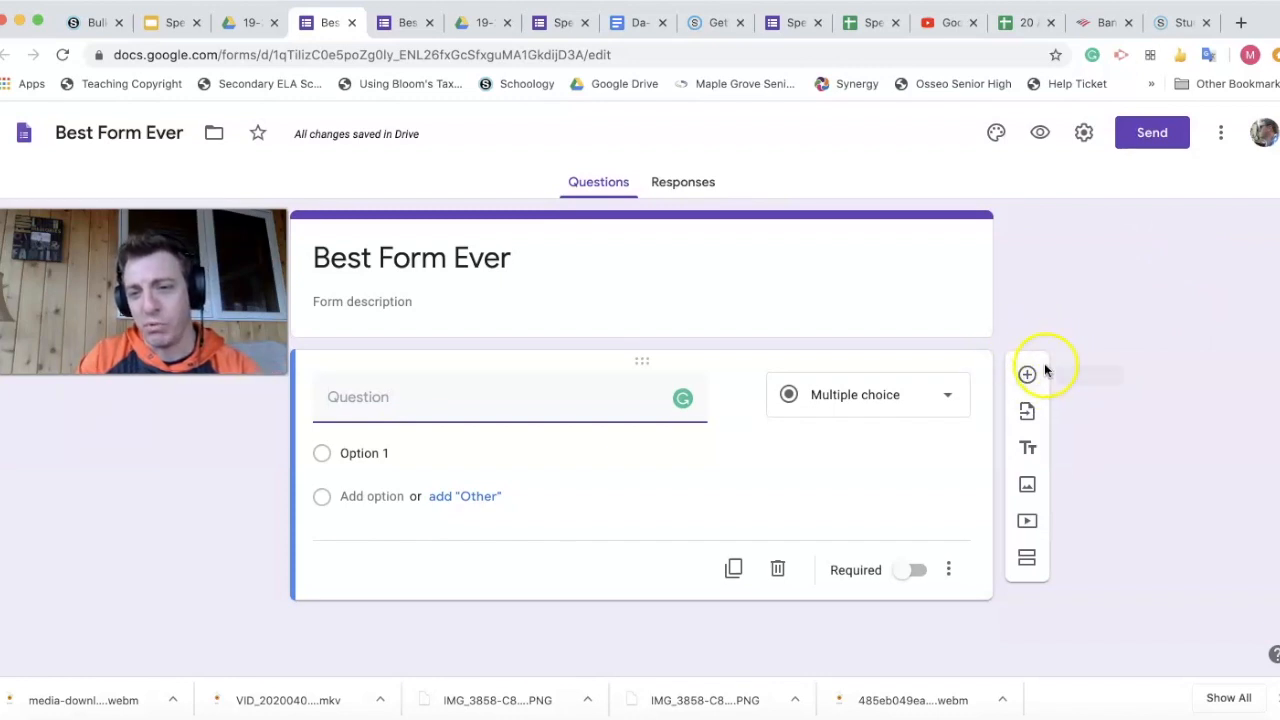
left_click(1029, 452)
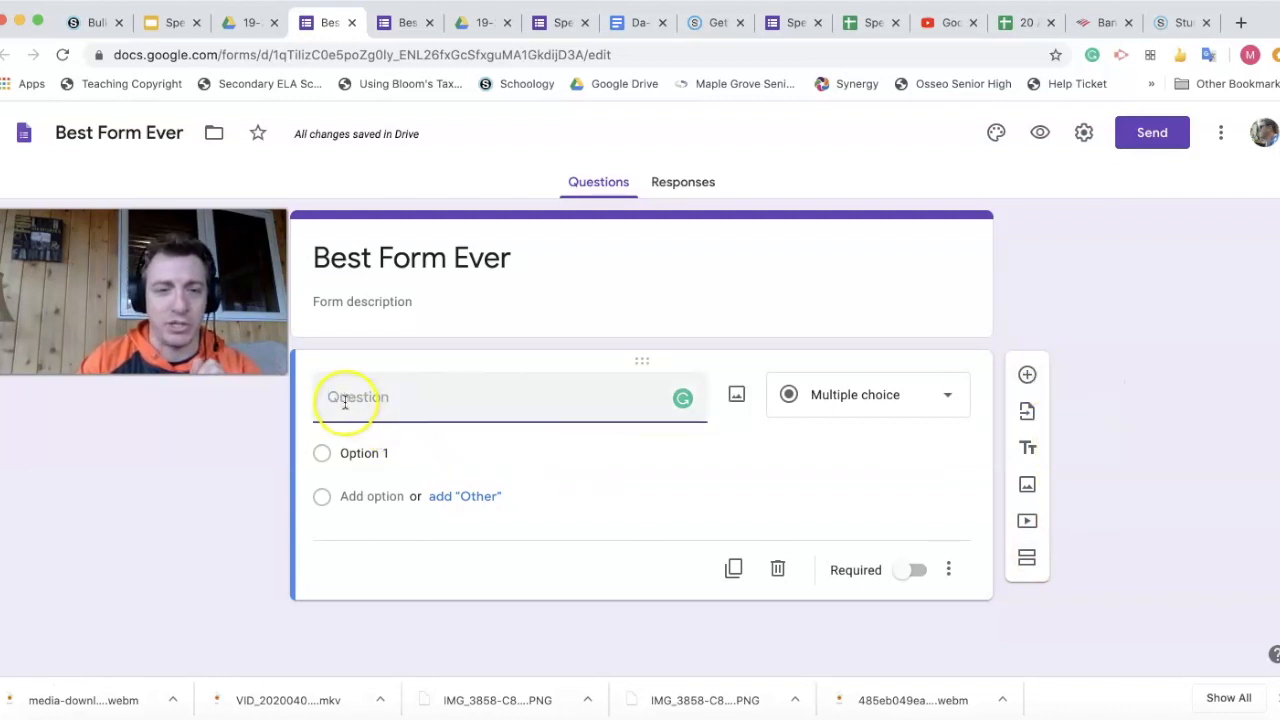
type("How ")
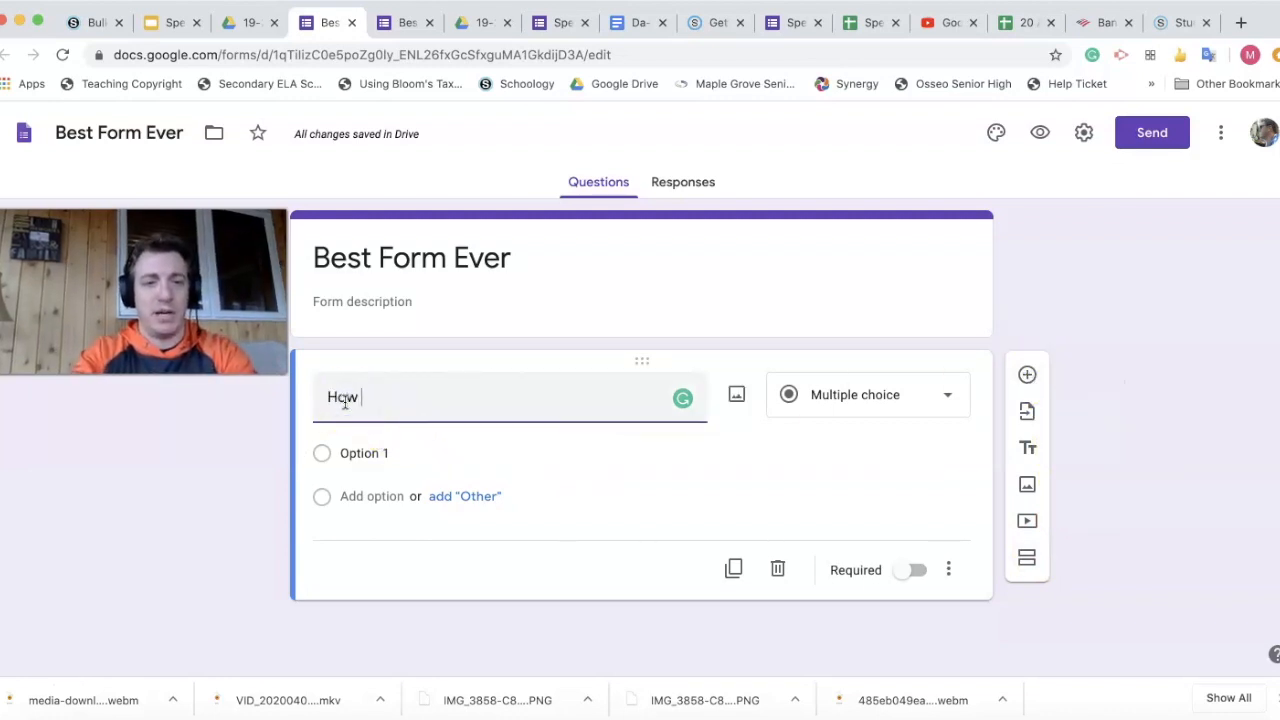
type("was your ")
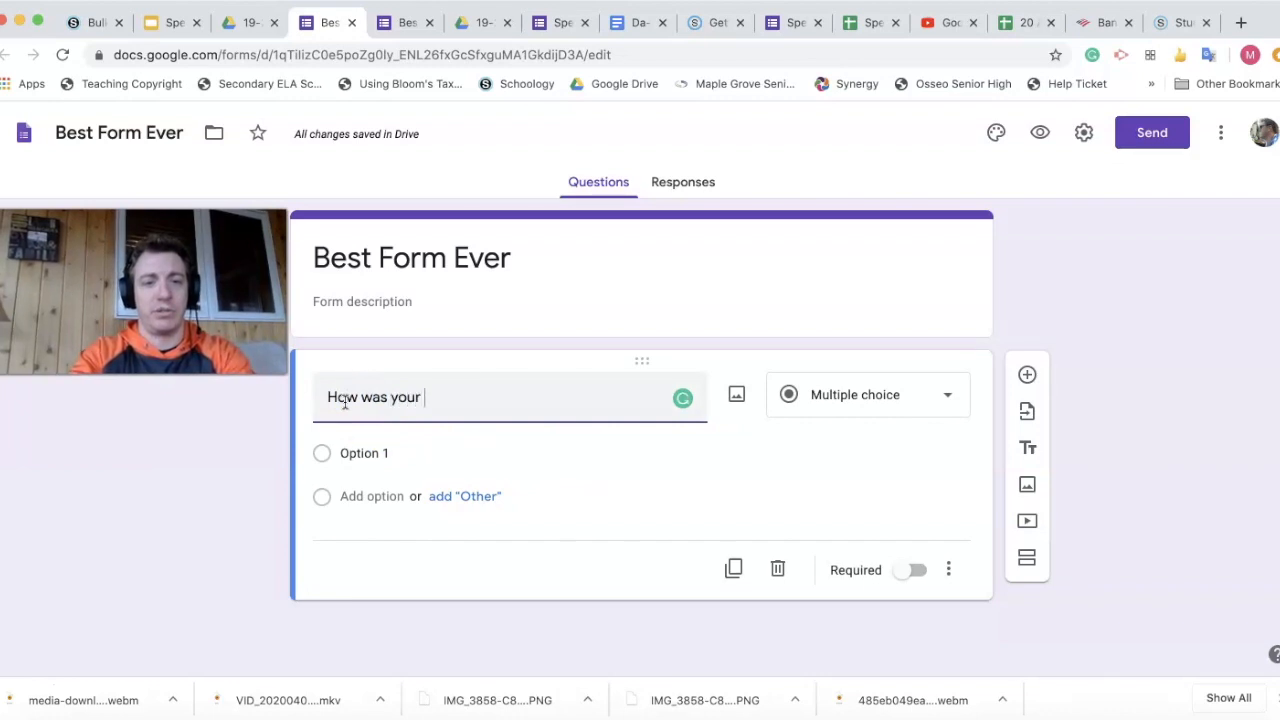
type("week?")
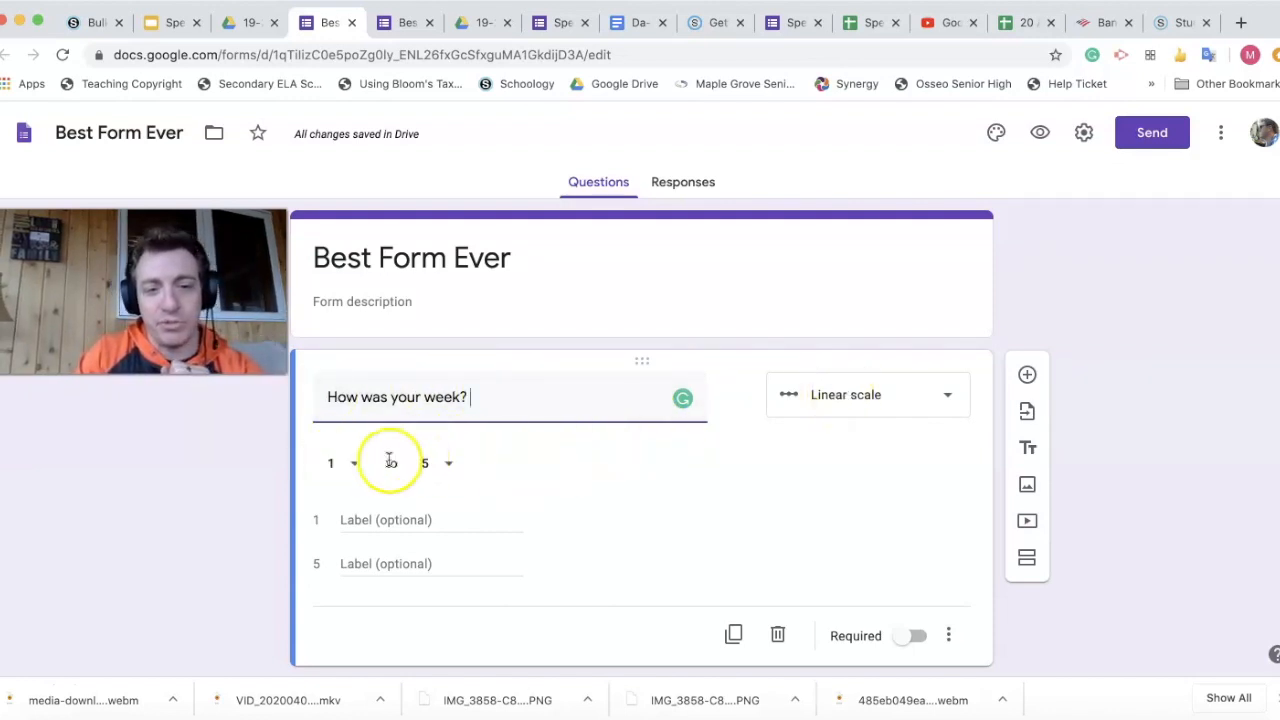
Step: Label the ends of the question's linear scale "Bad" for 1 and "Awesome" for 5
left_click(352, 519)
type("Bad")
left_click(355, 563)
type("Awesome")
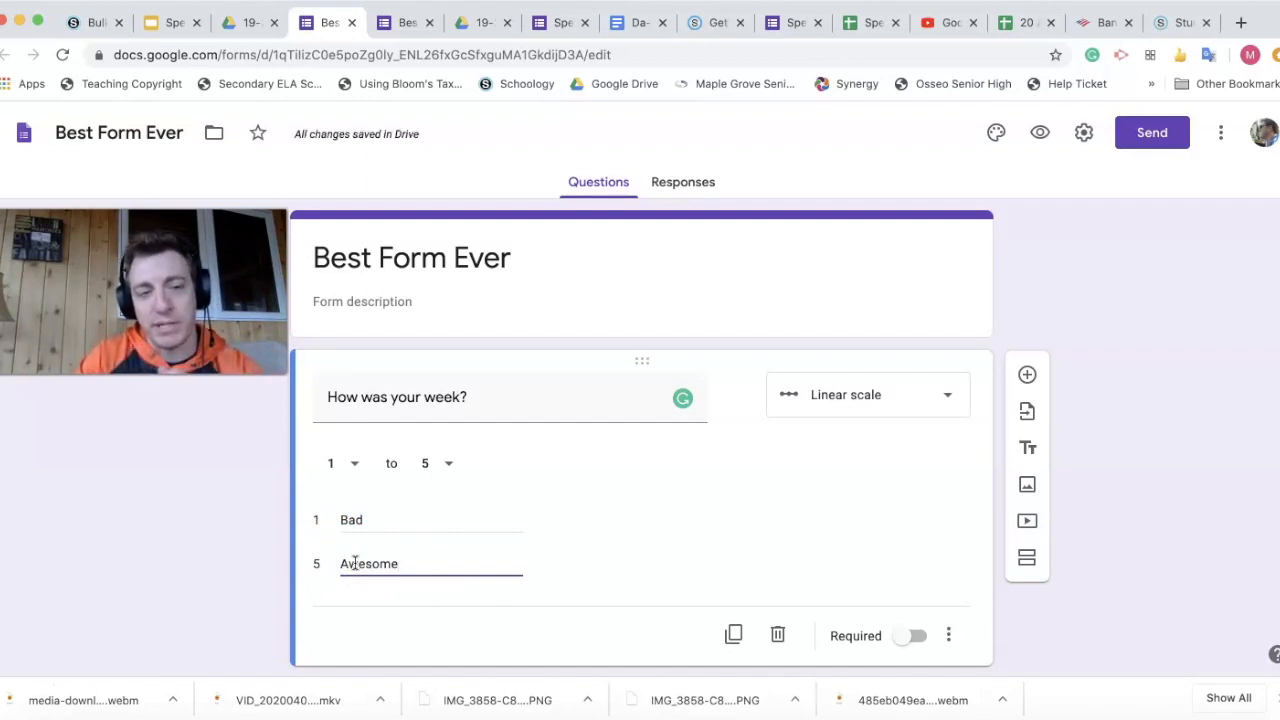
Step: Change the "How was your week?" question to the Paragraph type and make it required
left_click(946, 396)
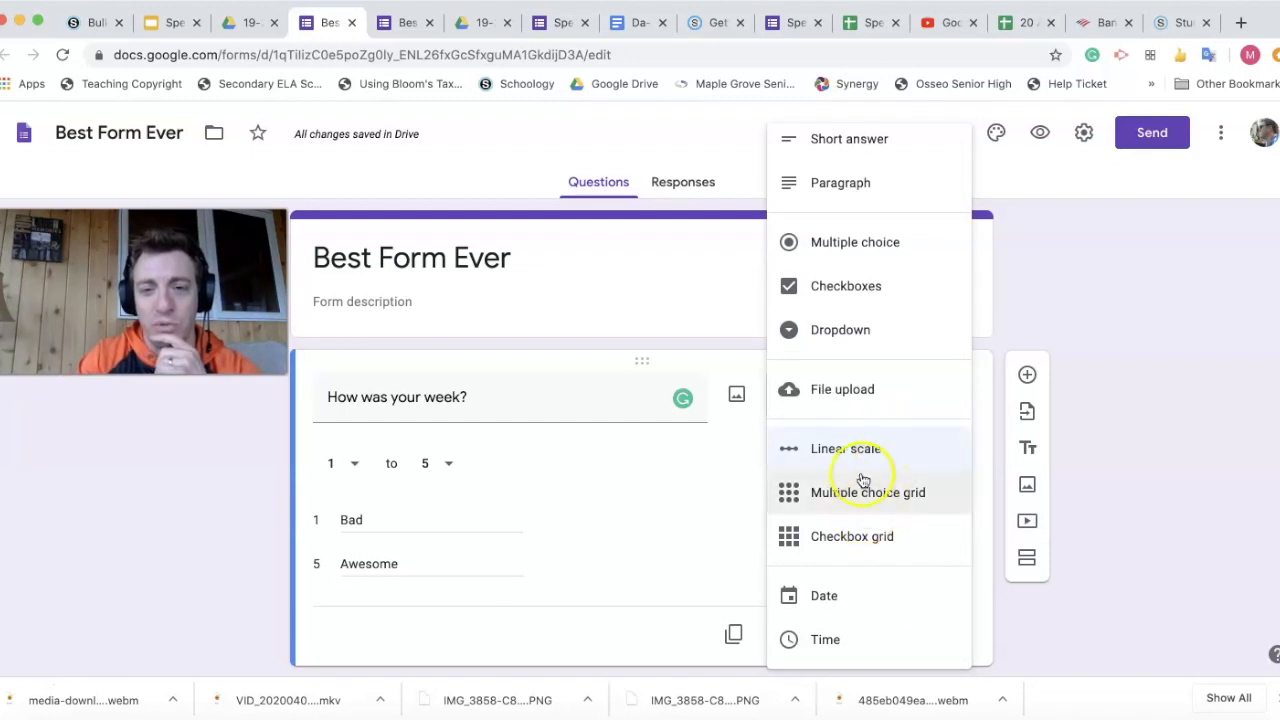
left_click(840, 190)
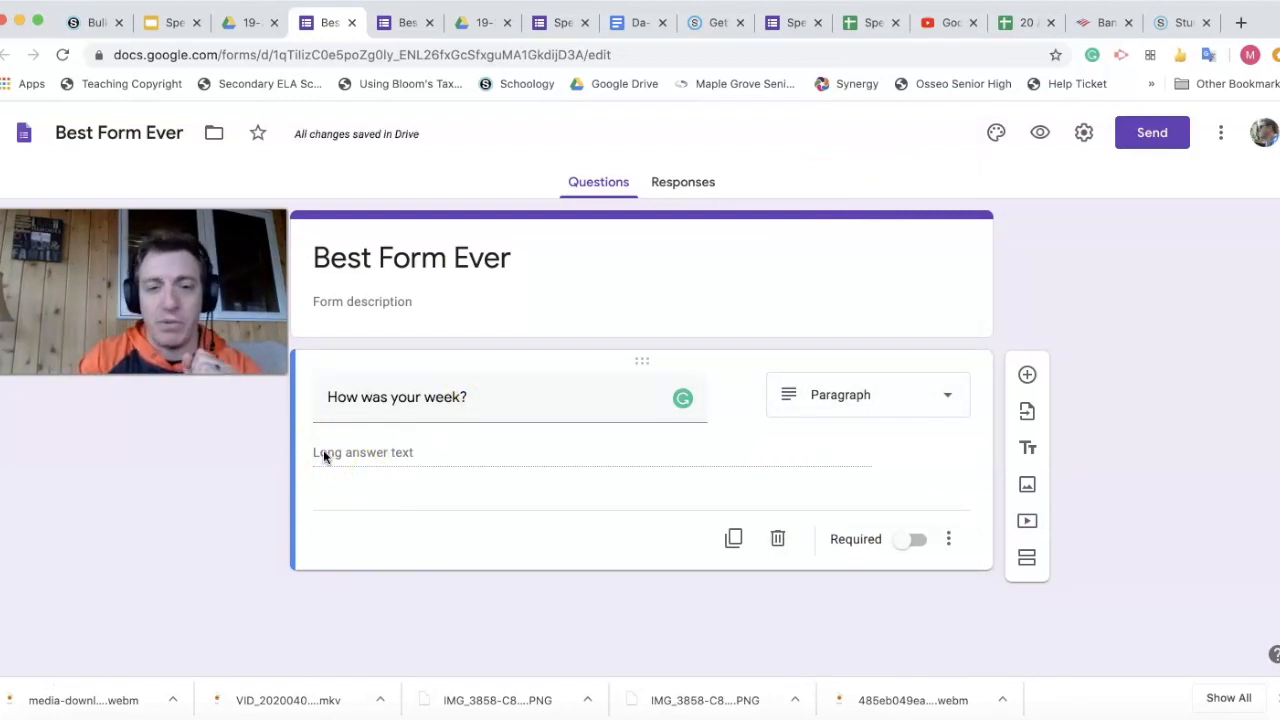
left_click(914, 545)
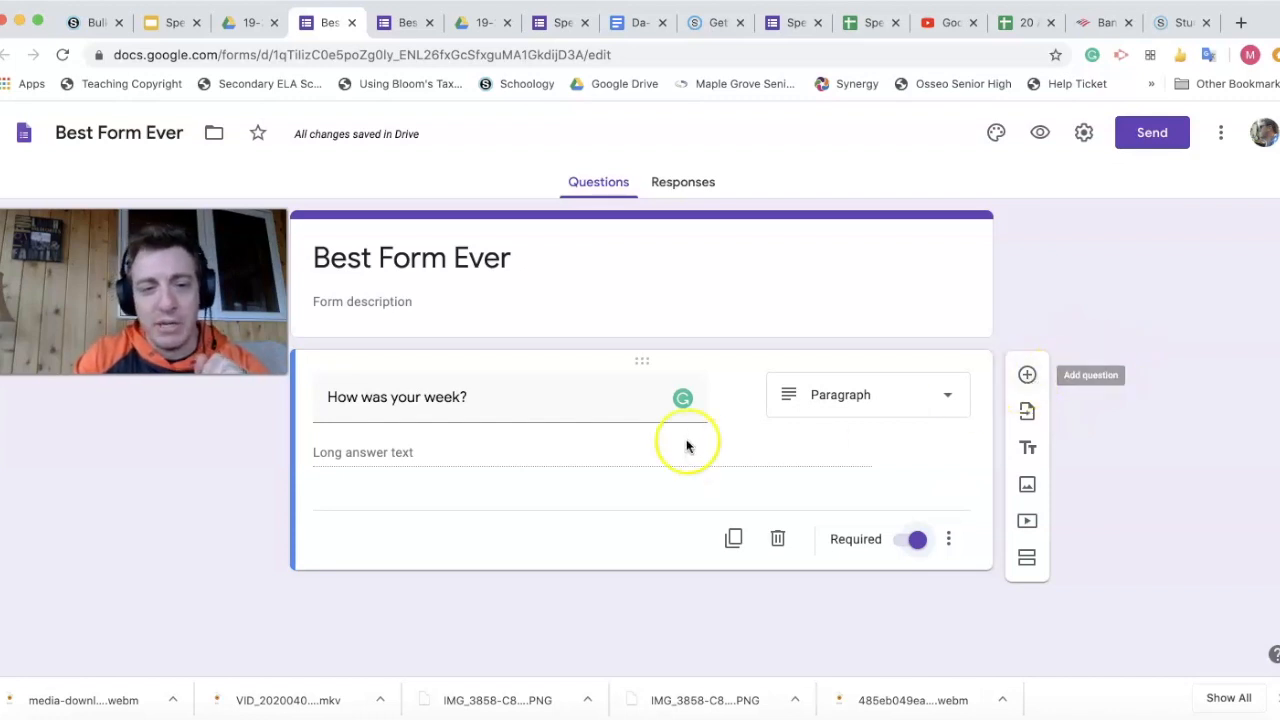
Step: Add a second, multiple choice question with the text "Which option works best?"
left_click(1027, 374)
scroll(1048, 434, "down", 3)
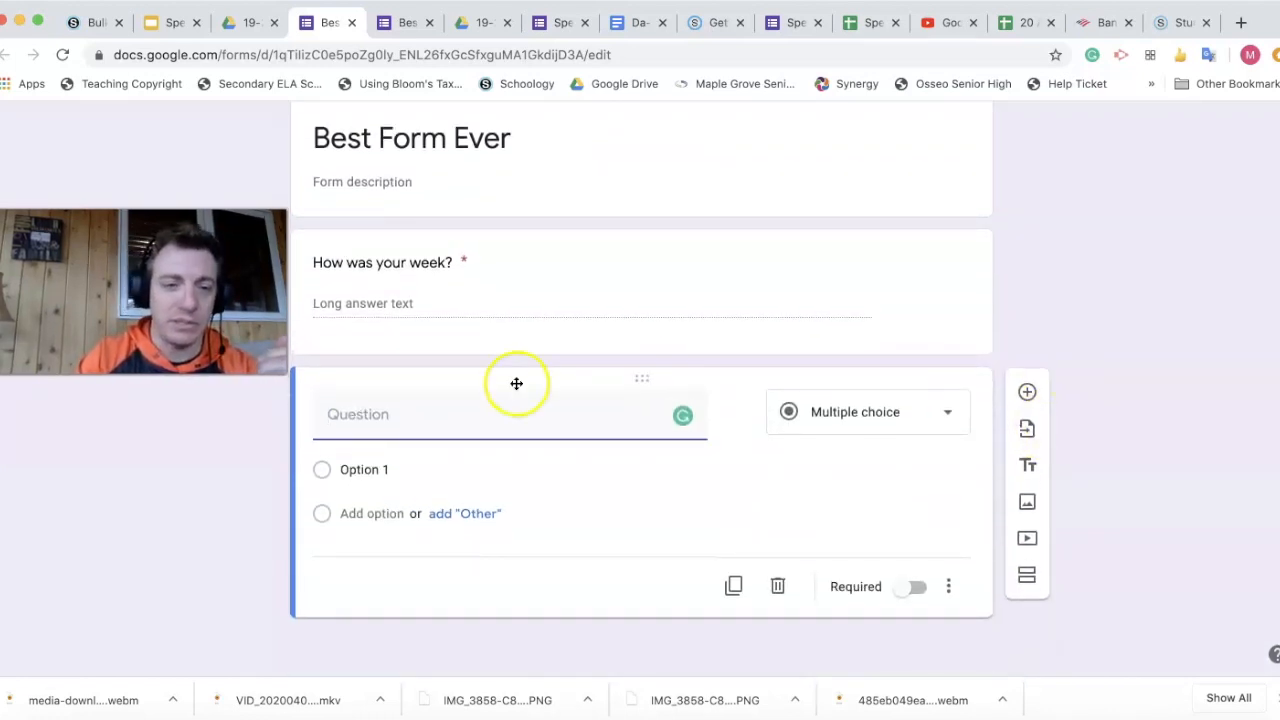
type("Whi")
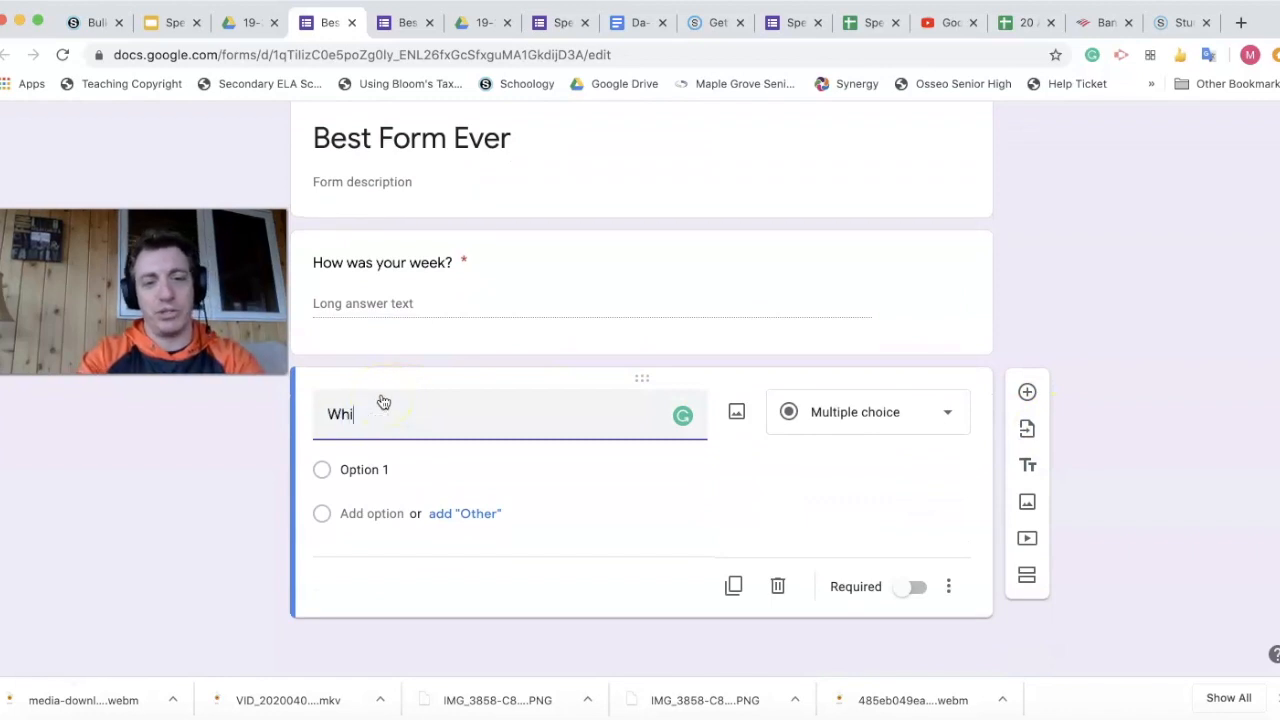
type("ch option wor")
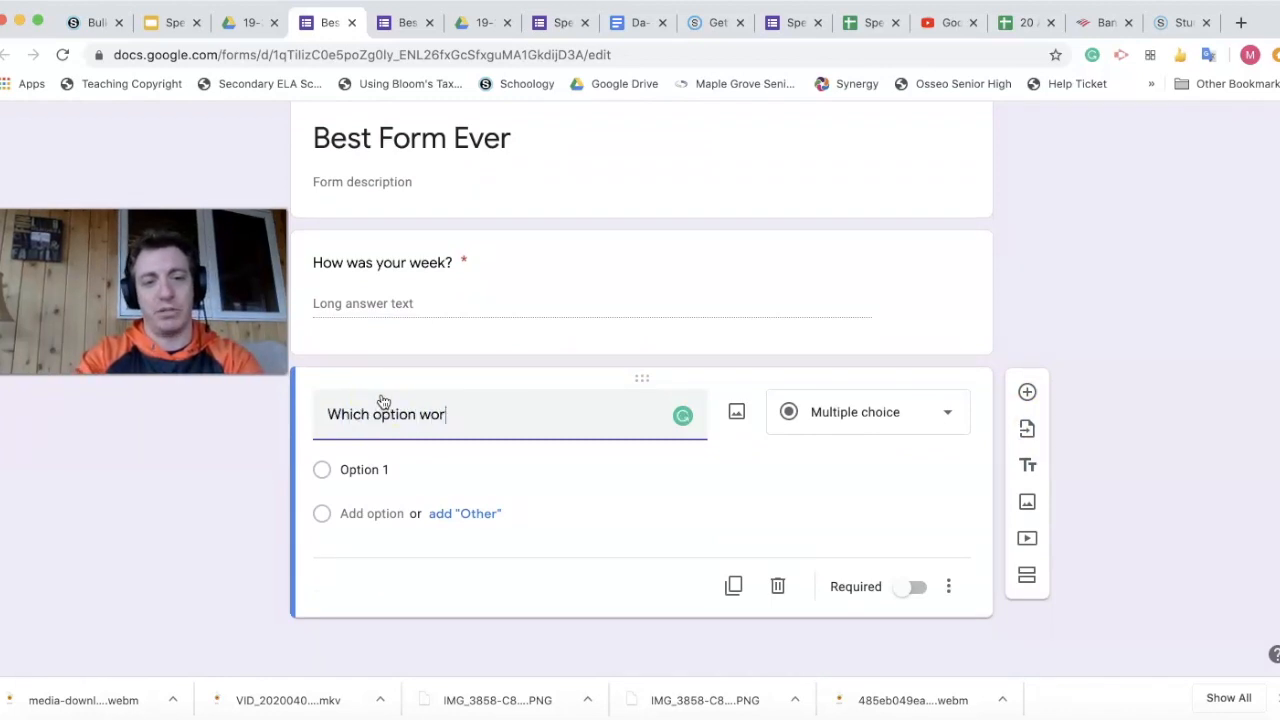
type("ks best")
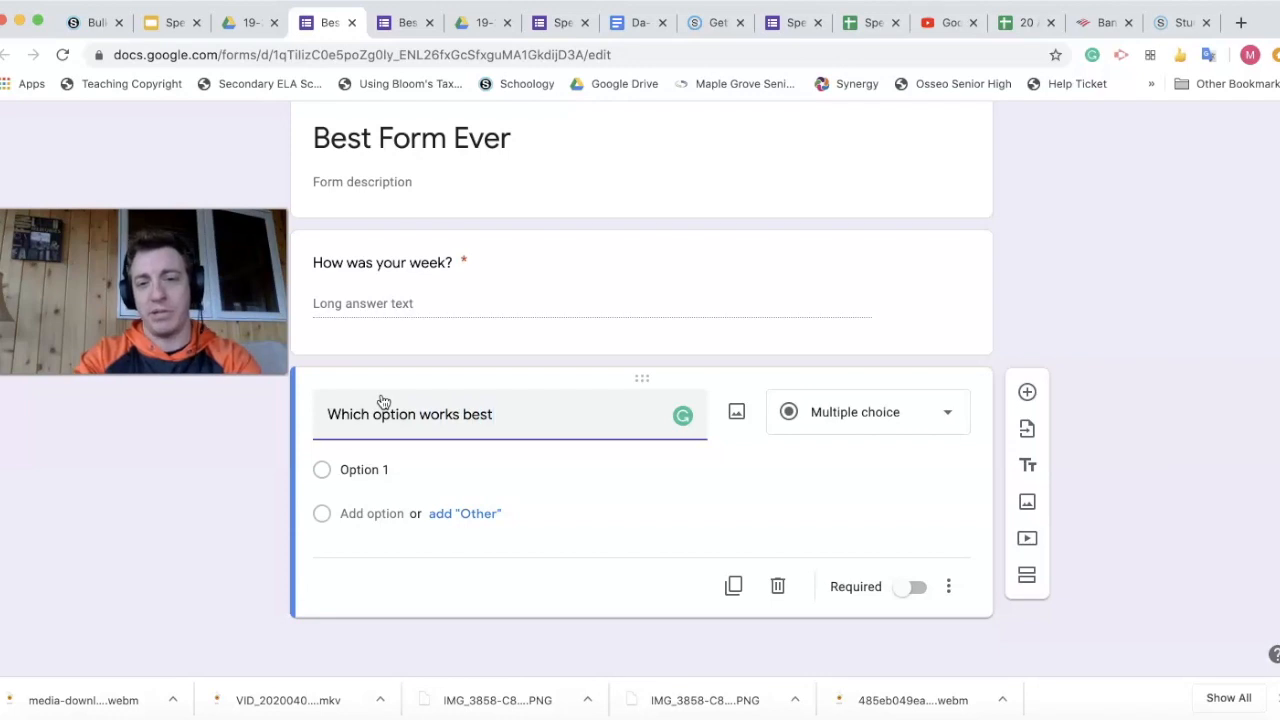
type("?")
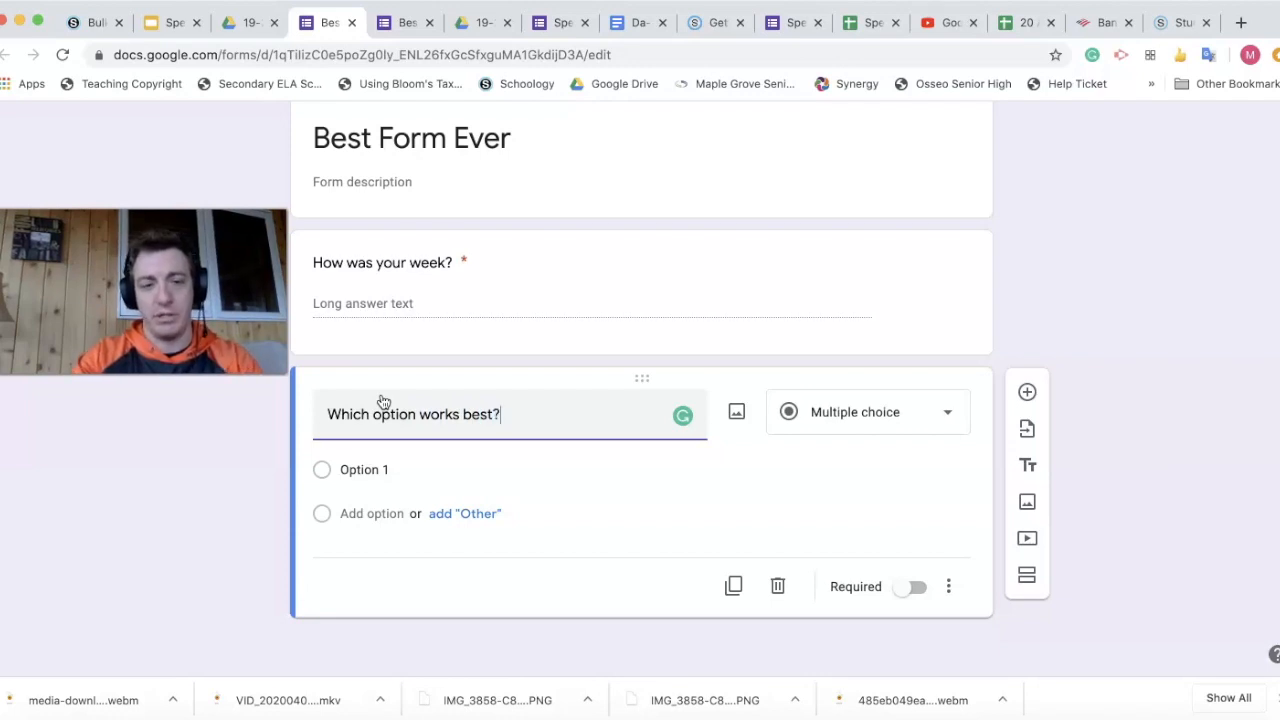
left_click(551, 502)
left_click(571, 603)
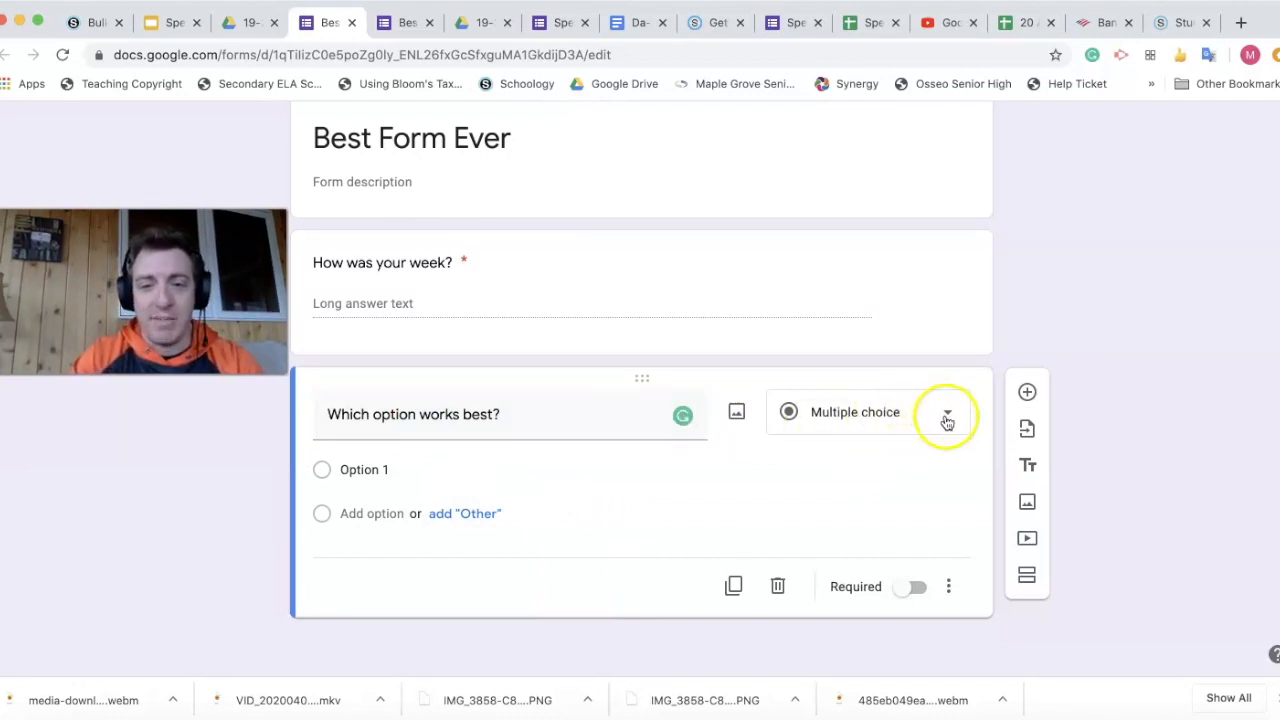
Step: Enter A, B, C and D as the answer options of the multiple choice question, and remove option C
left_click(371, 469)
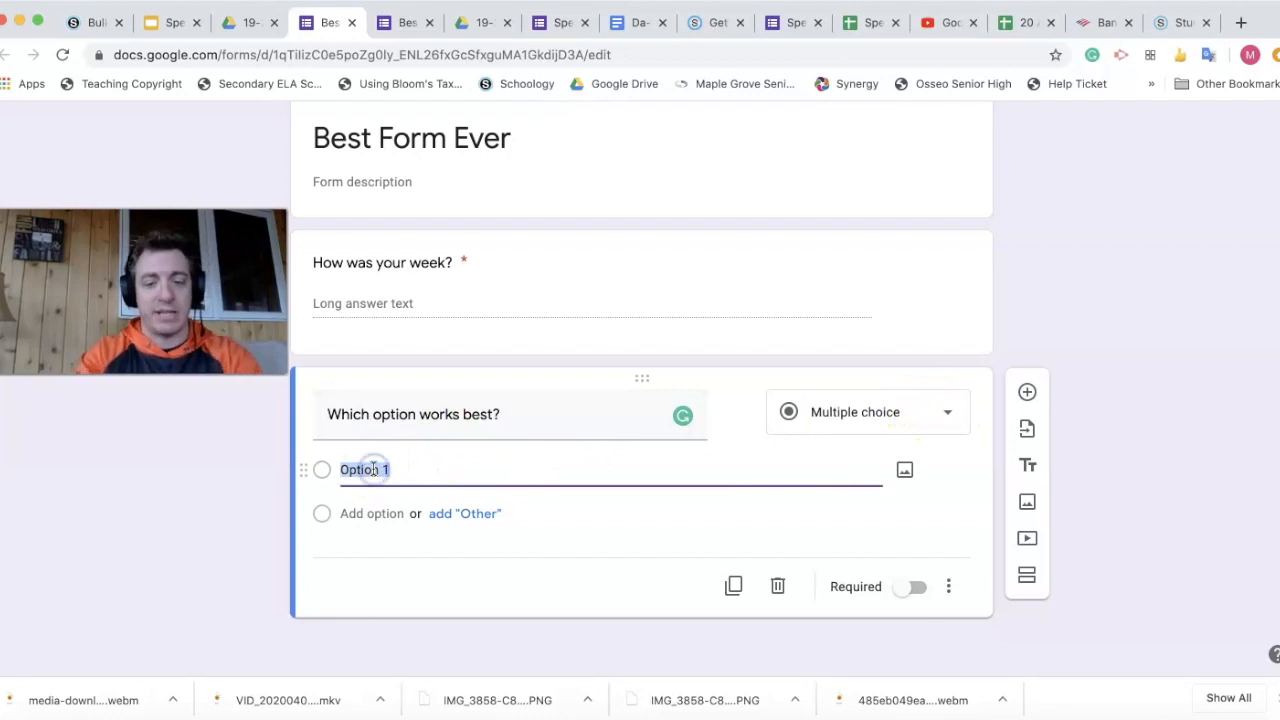
type("A")
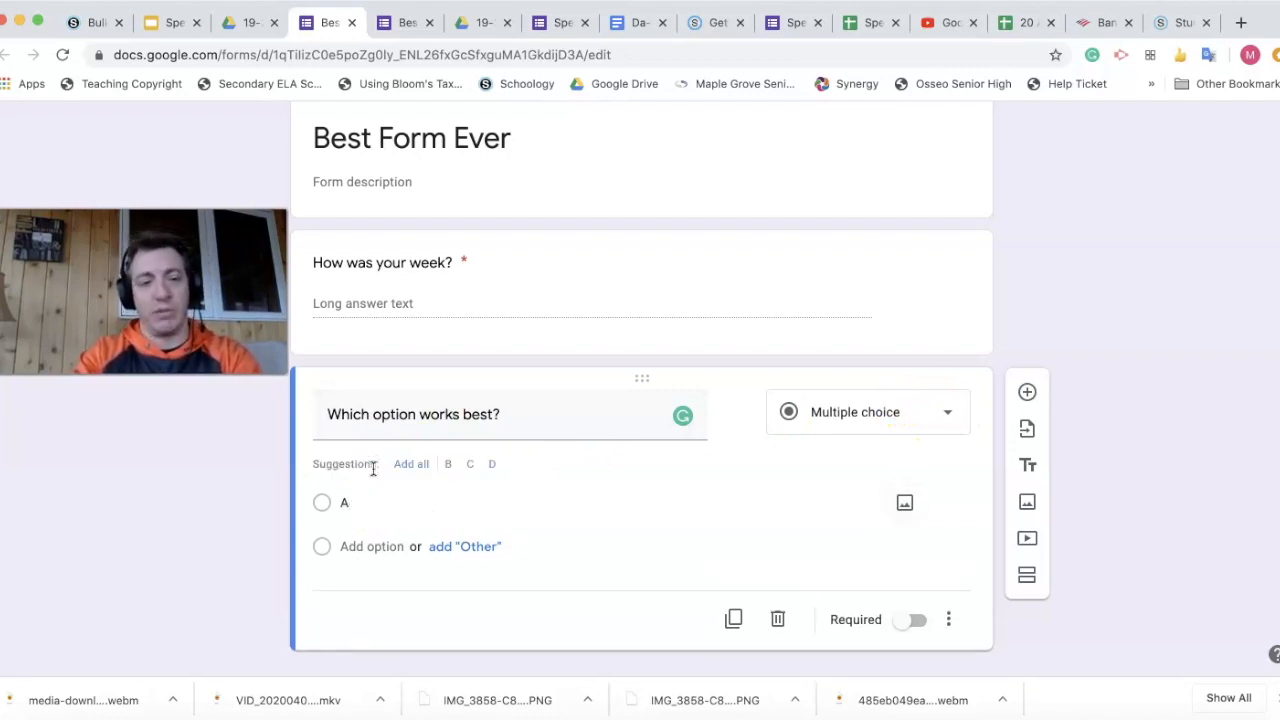
left_click(342, 547)
type("B")
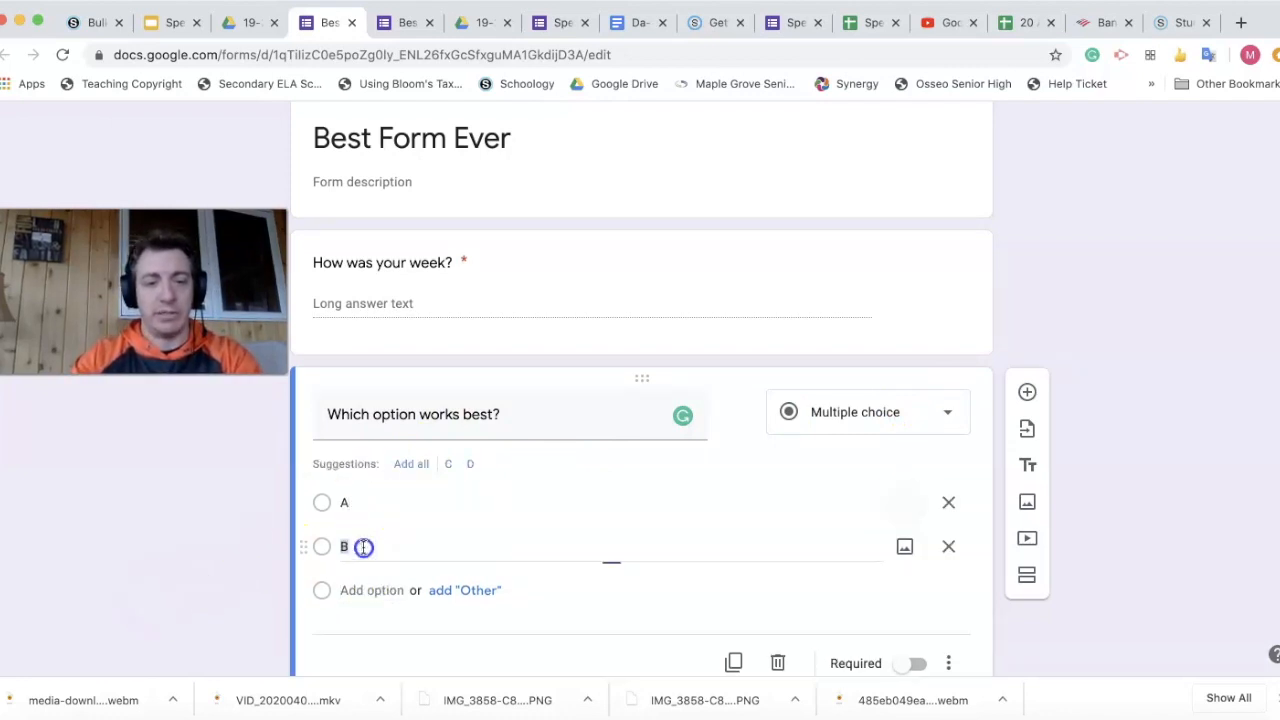
left_click(367, 591)
type("C")
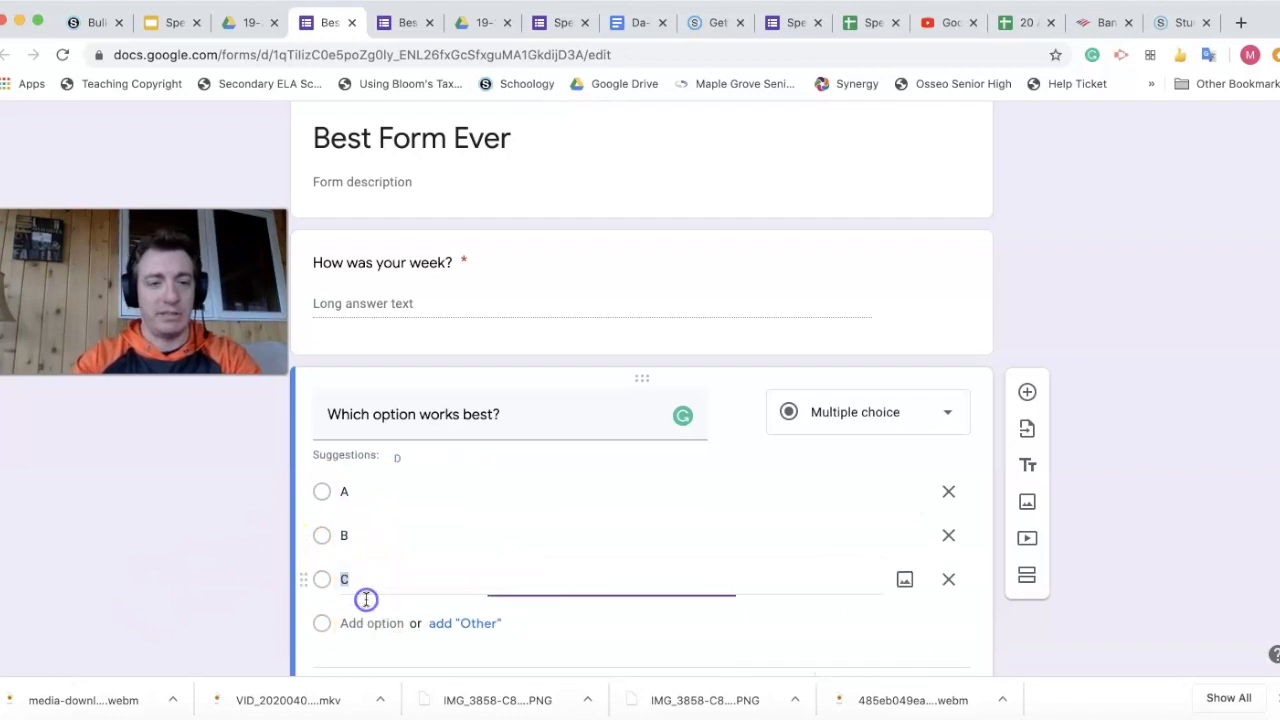
left_click(373, 622)
type("D")
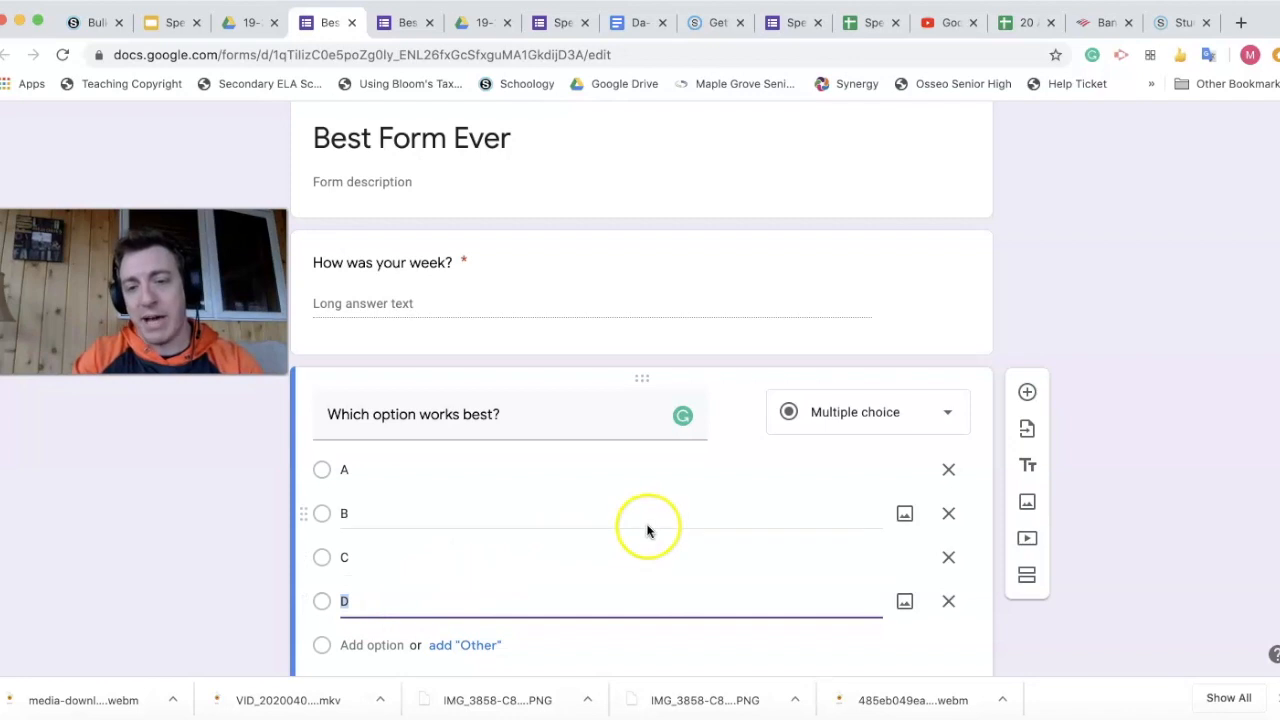
left_click(949, 558)
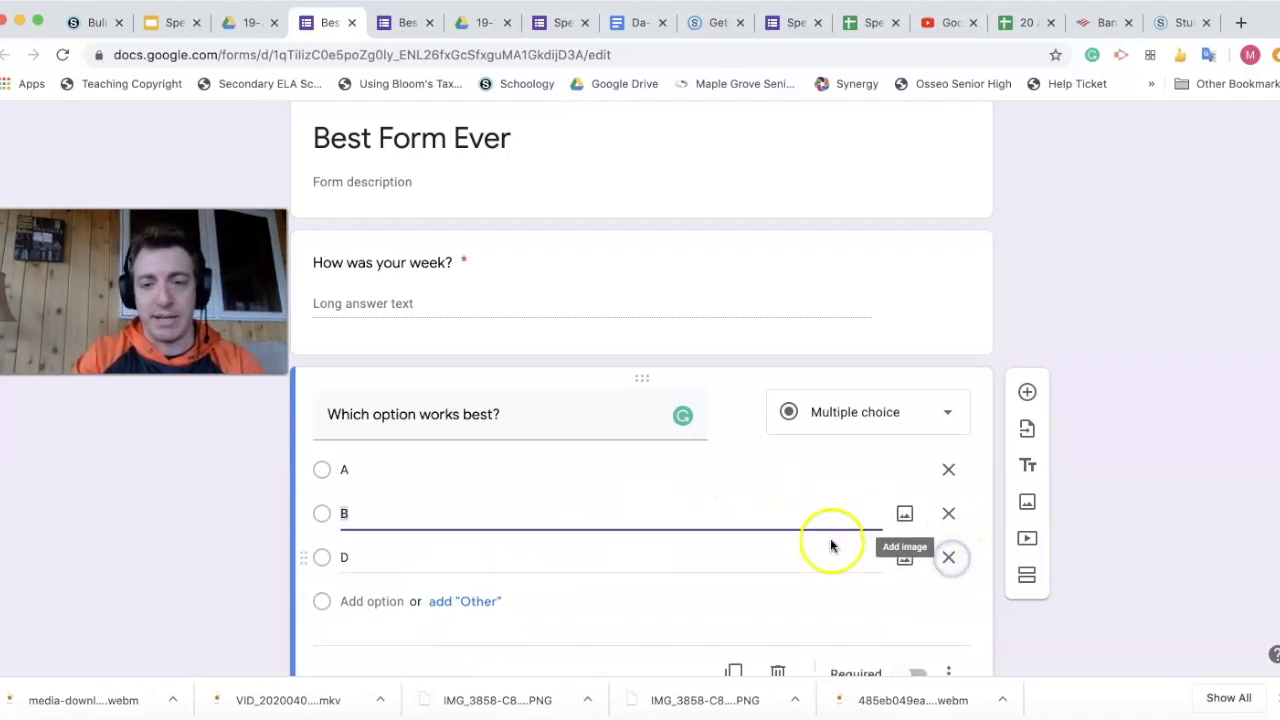
scroll(831, 543, "down", 1)
left_click(950, 328)
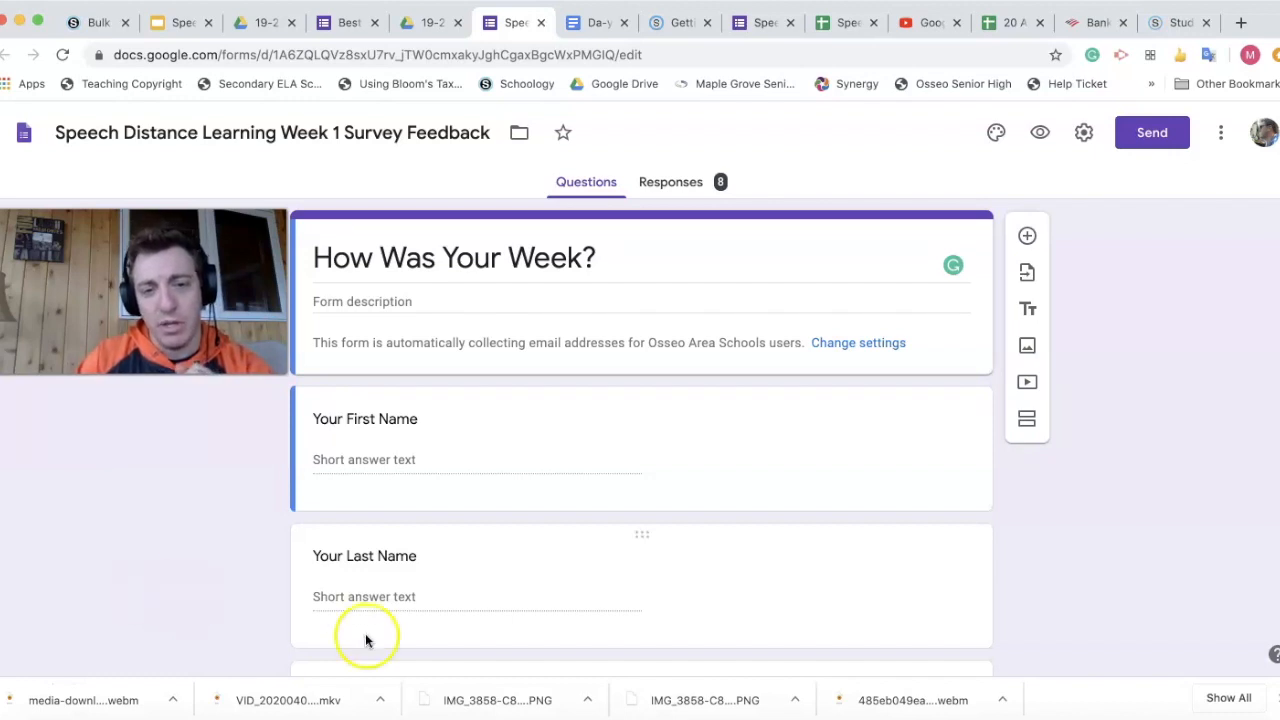
Step: Review the short and long answer questions of the Speech Distance Learning Week 1 Survey Feedback form
scroll(500, 534, "down", 2)
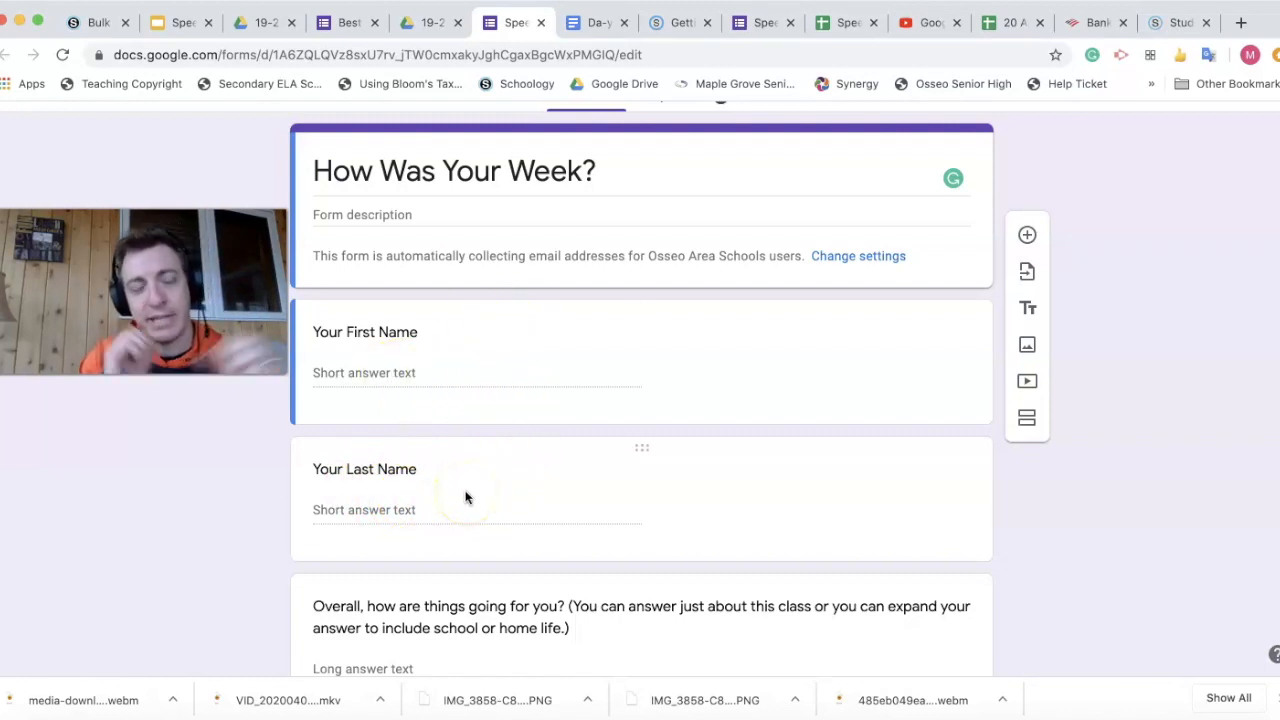
scroll(465, 497, "down", 2)
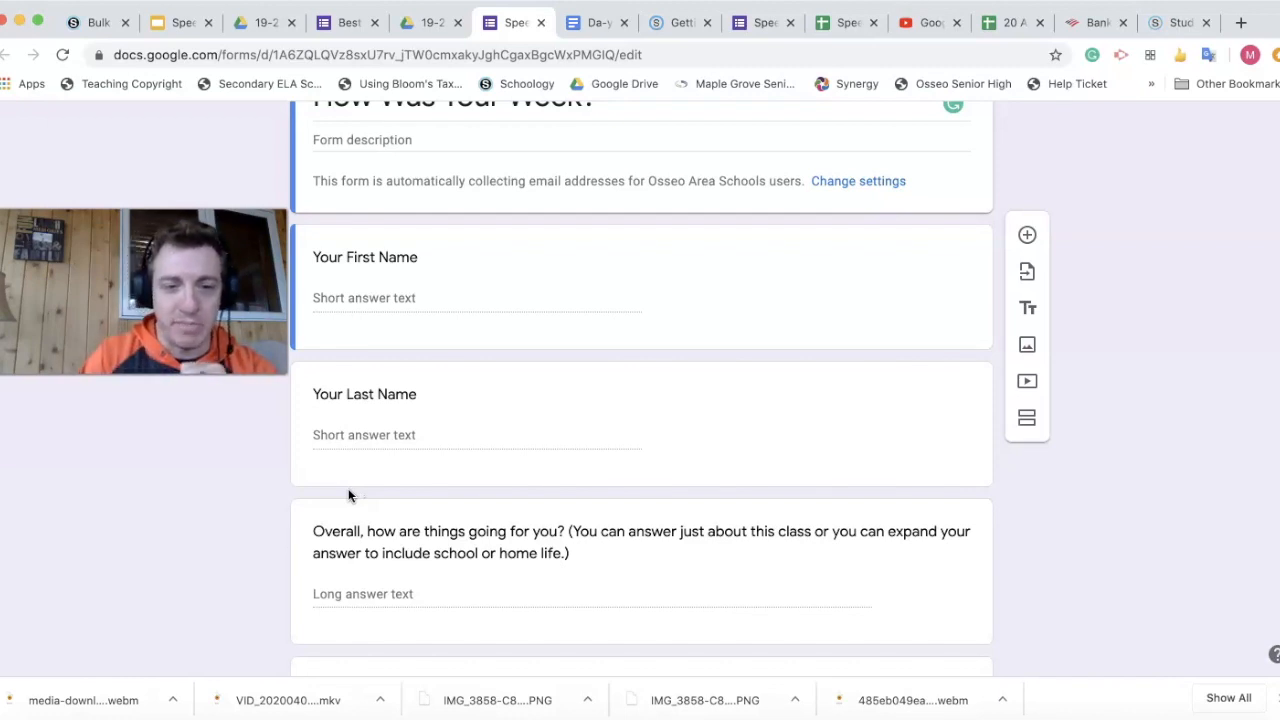
scroll(349, 495, "down", 3)
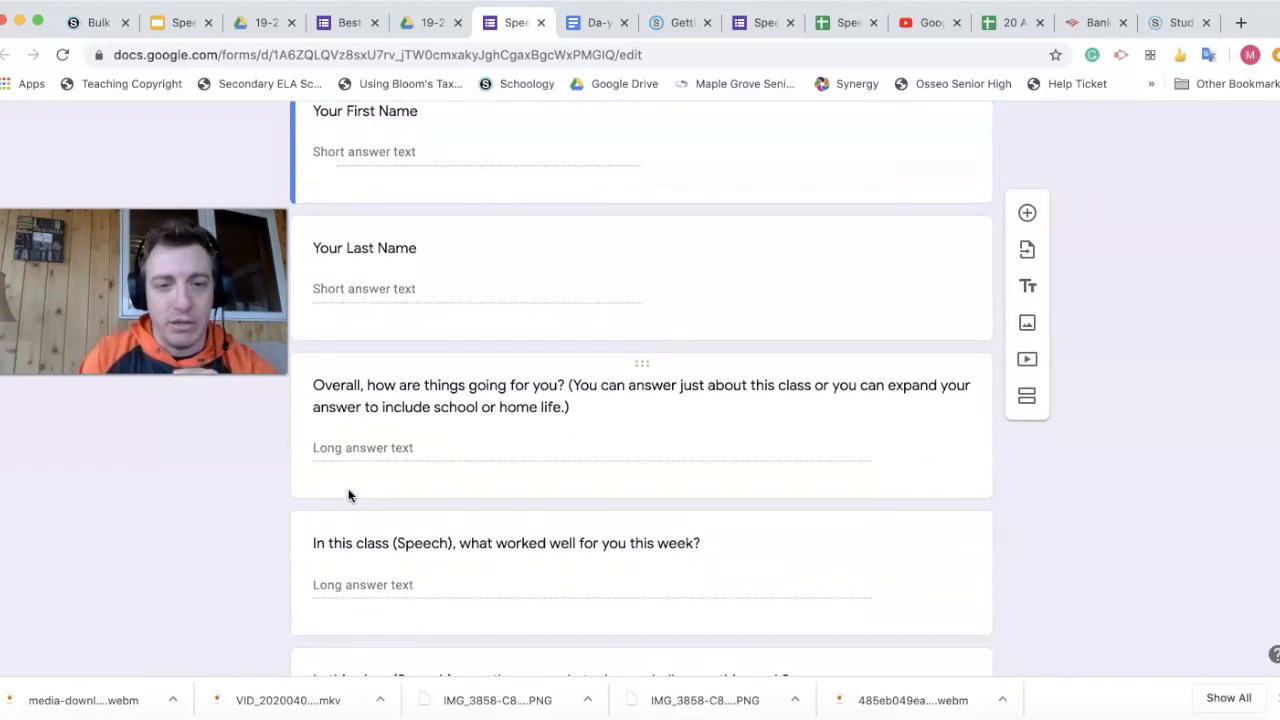
scroll(443, 443, "down", 5)
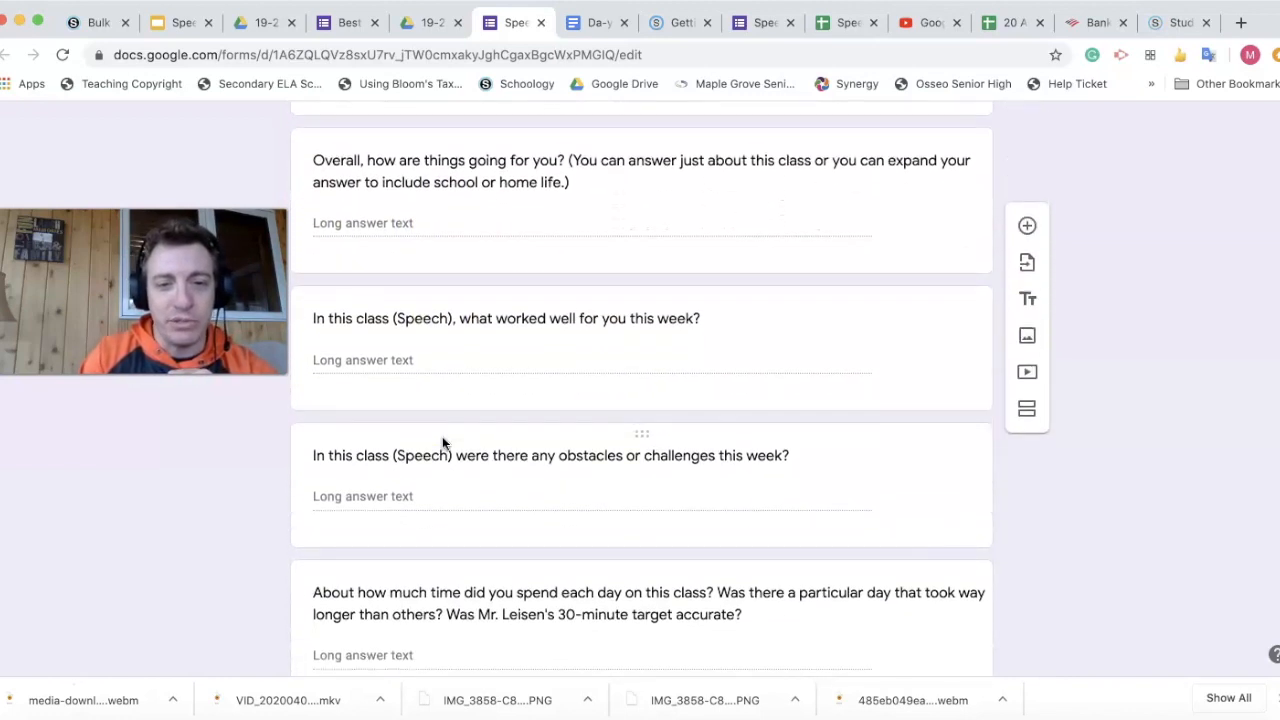
scroll(434, 380, "down", 2)
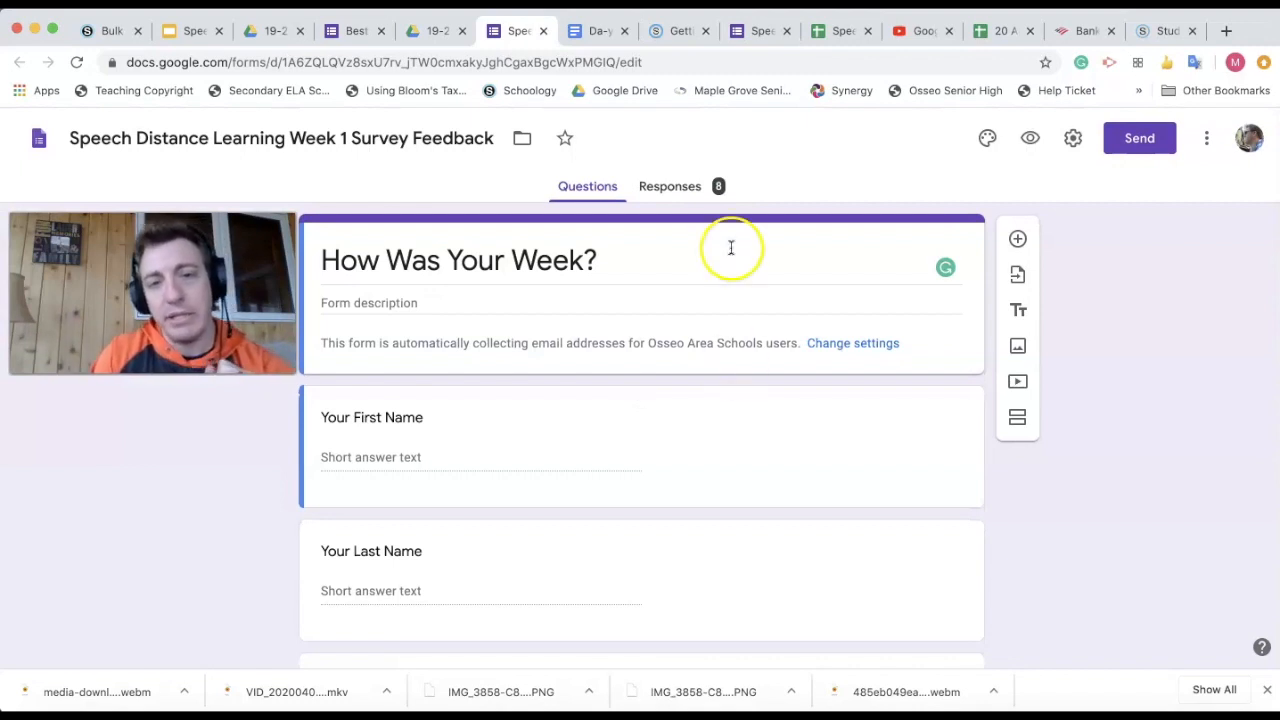
Step: Review the summary of the responses to the Speech Distance Learning Week 1 Survey Feedback form
left_click(665, 187)
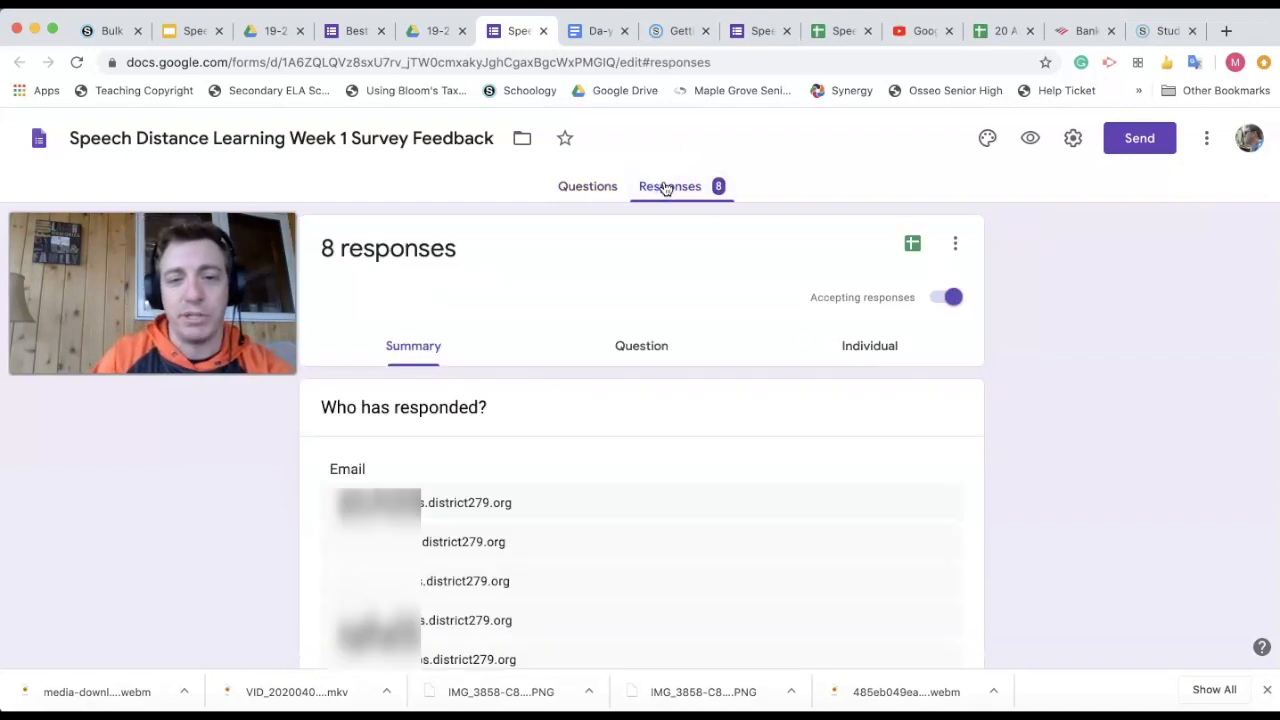
scroll(581, 474, "down", 4)
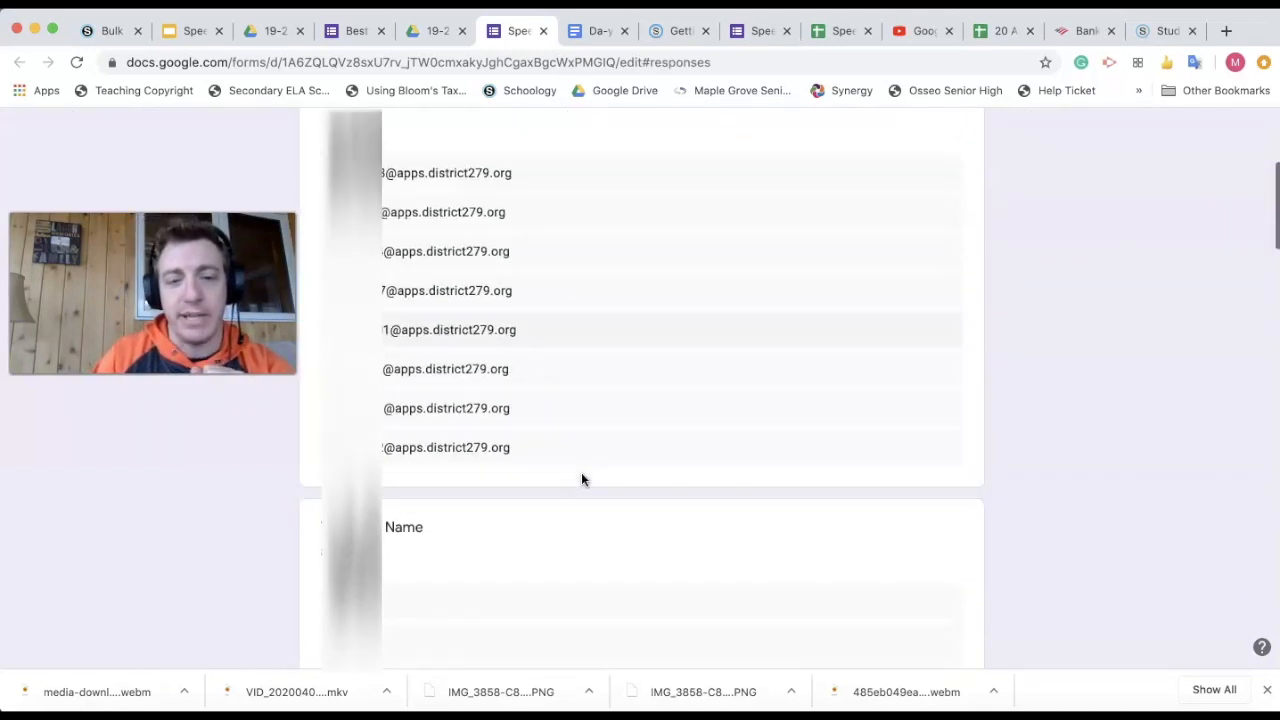
scroll(581, 479, "down", 15)
scroll(581, 479, "down", 9)
scroll(581, 479, "up", 4)
scroll(581, 479, "up", 20)
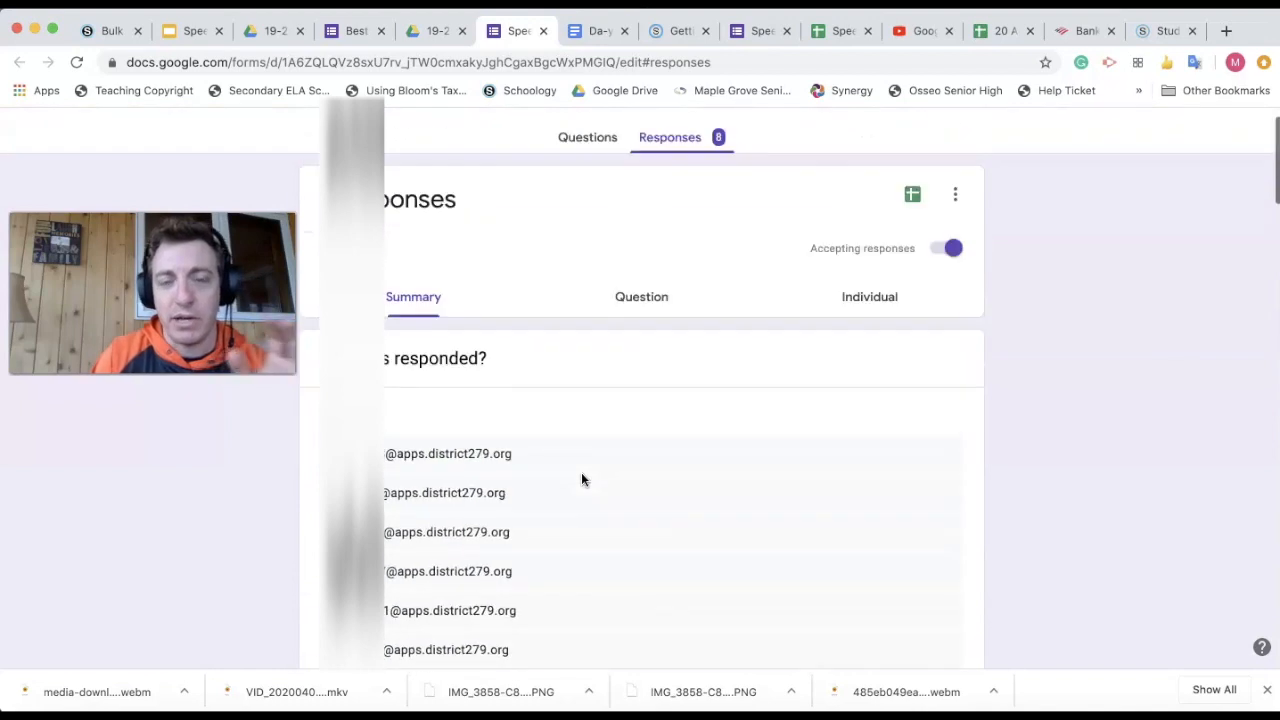
scroll(581, 479, "up", 2)
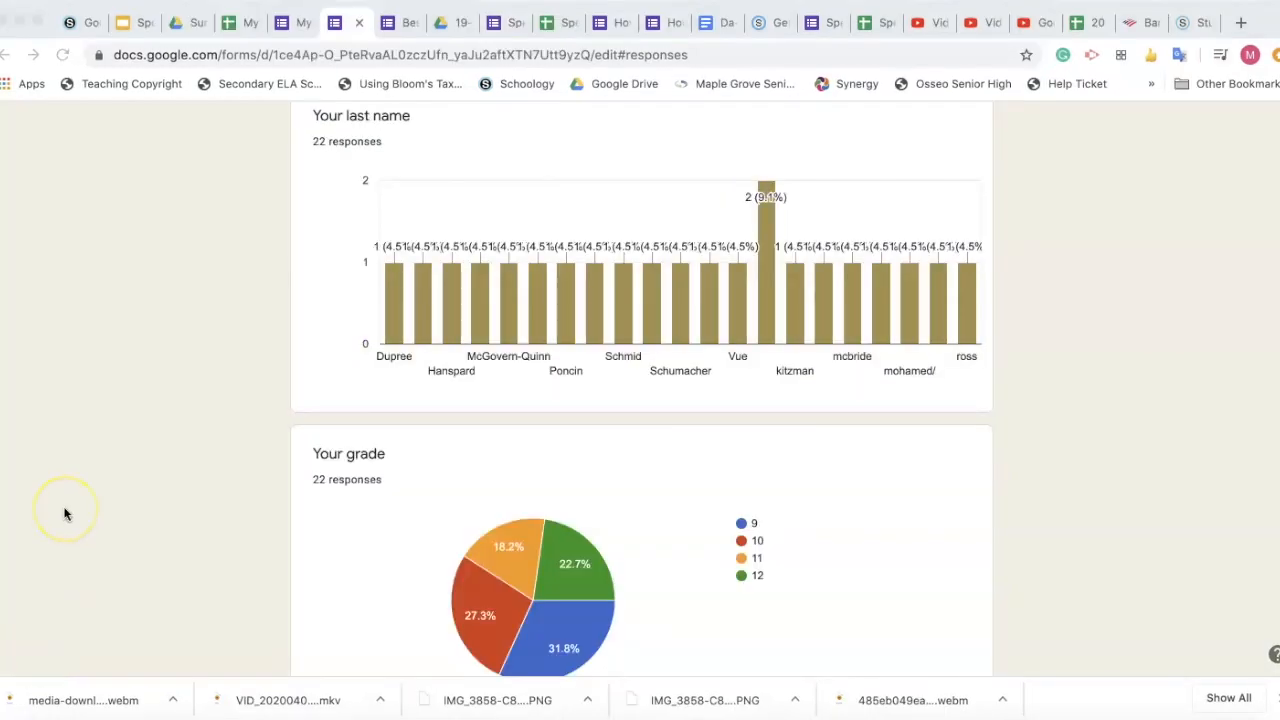
Step: Examine the response summaries of the creation stories form and the second project form, including their charts
scroll(64, 514, "down", 4)
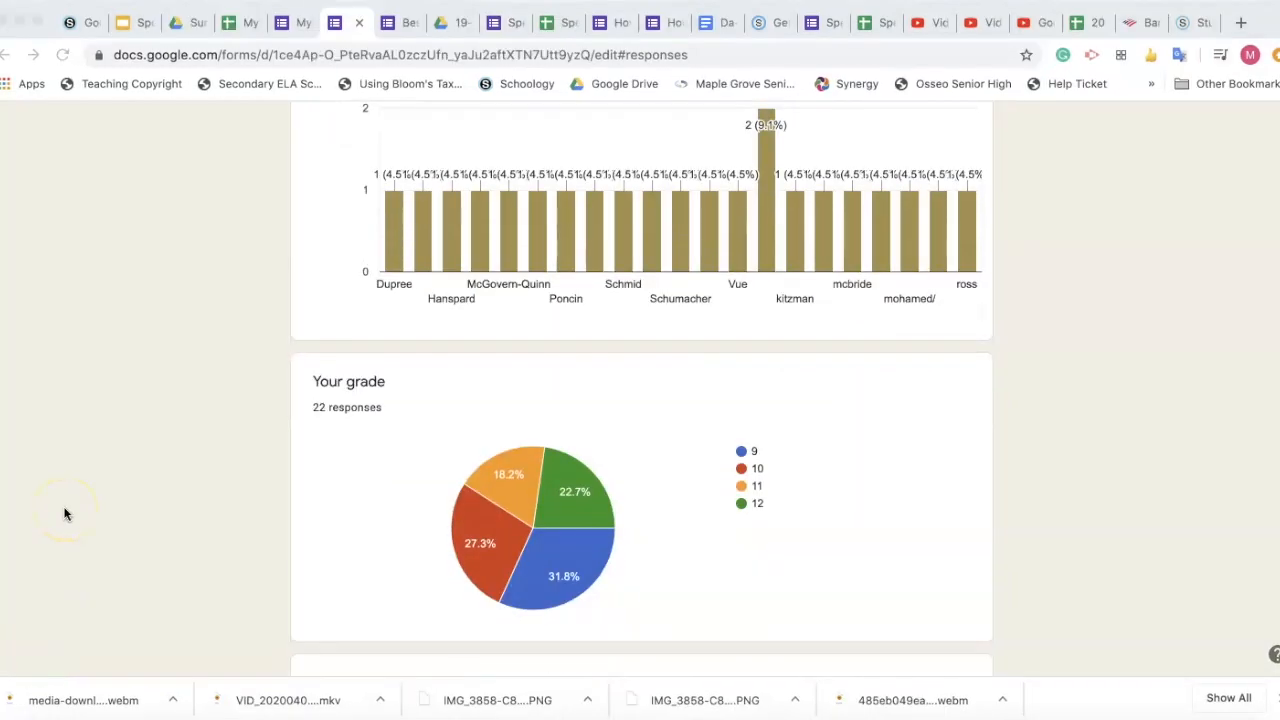
scroll(64, 514, "down", 10)
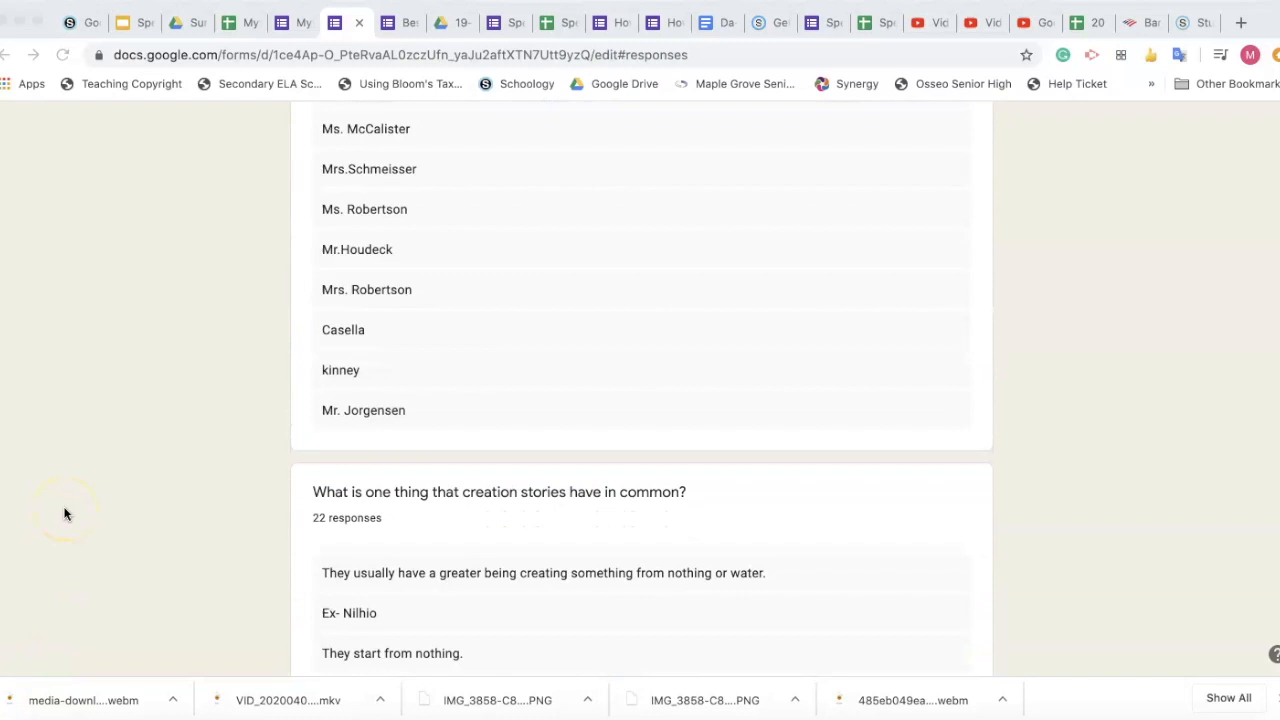
scroll(64, 514, "down", 8)
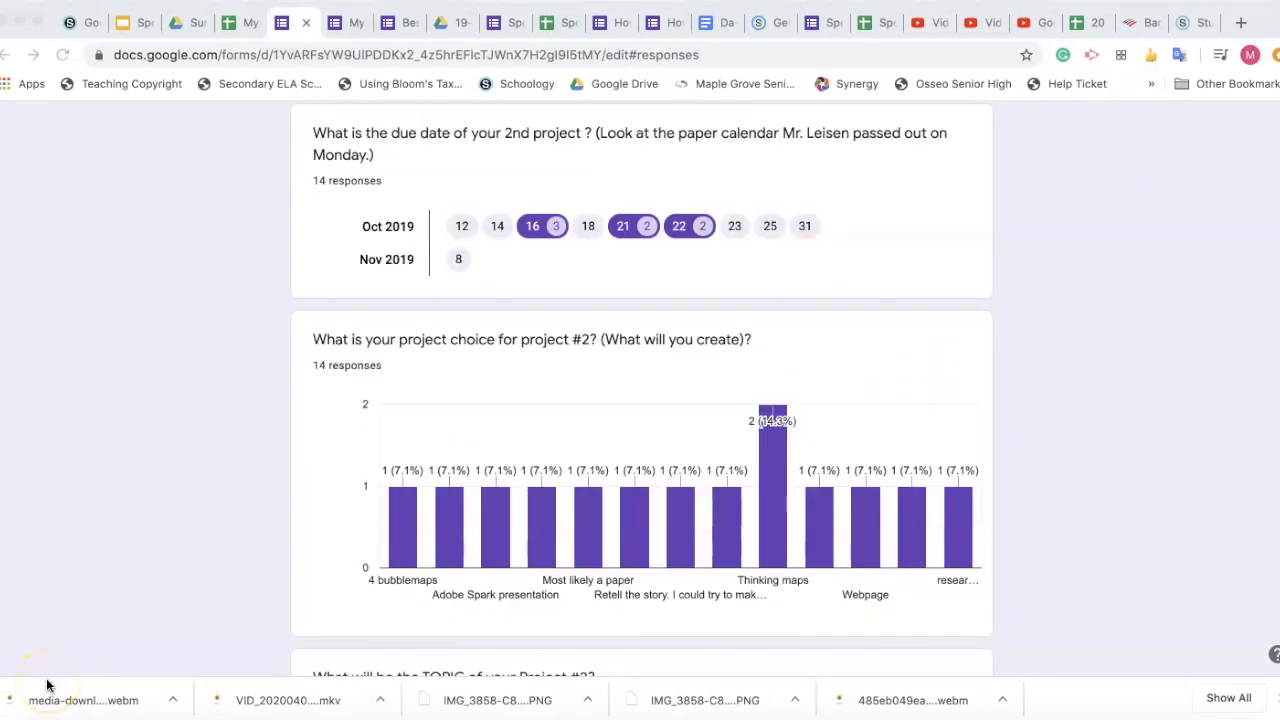
scroll(107, 349, "down", 3)
scroll(107, 349, "down", 1)
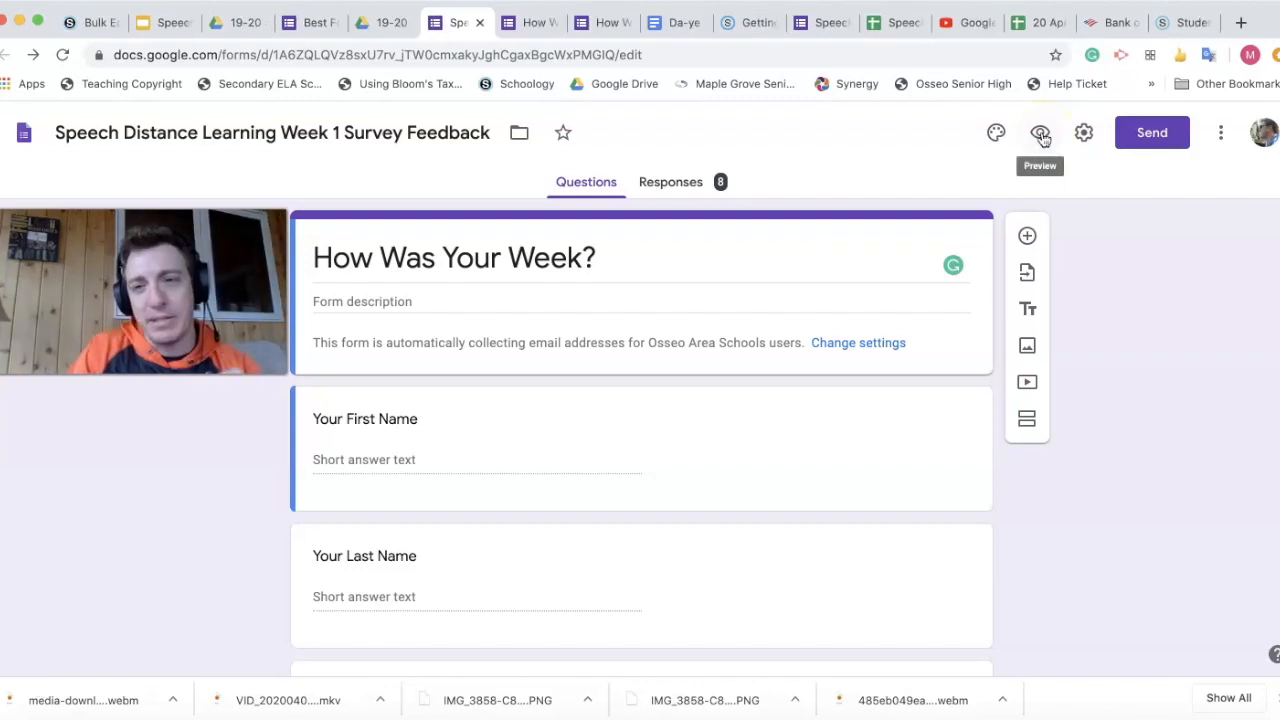
Step: Examine the email and link options for sending the "How Was Your Week?" form, including the shortened URL
left_click(1150, 133)
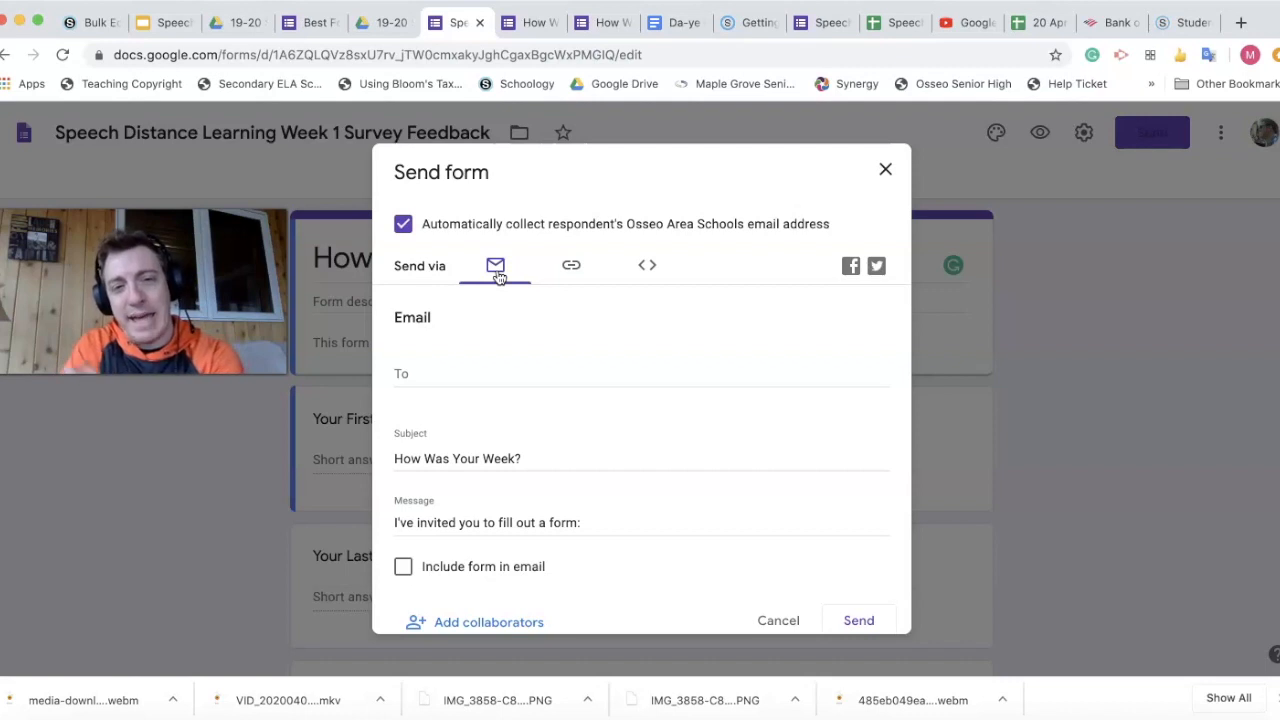
left_click(420, 370)
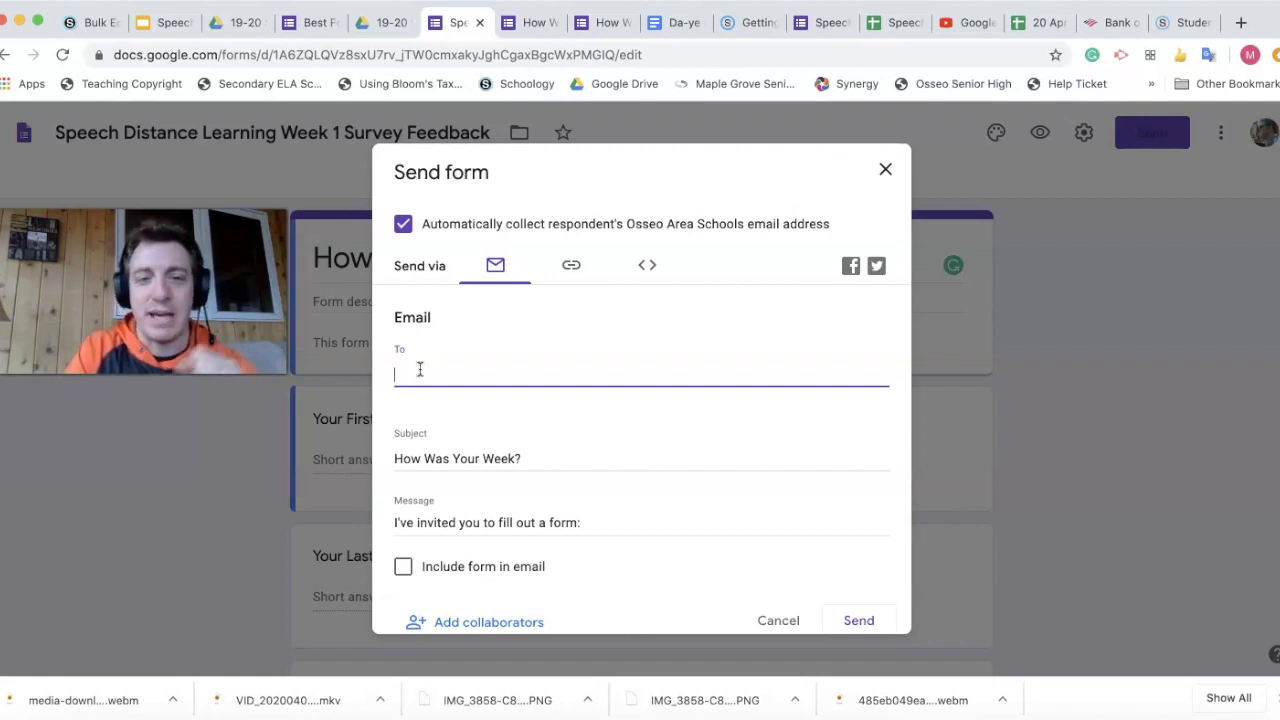
left_click(570, 268)
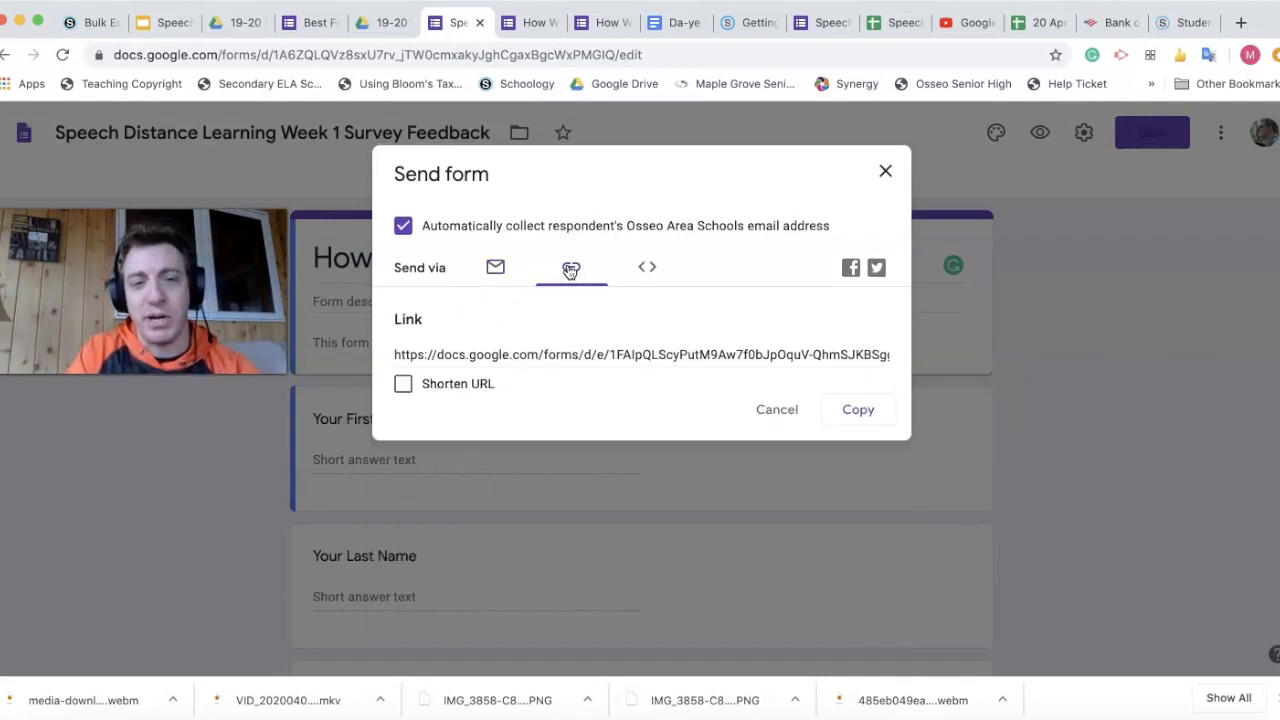
left_click(593, 354)
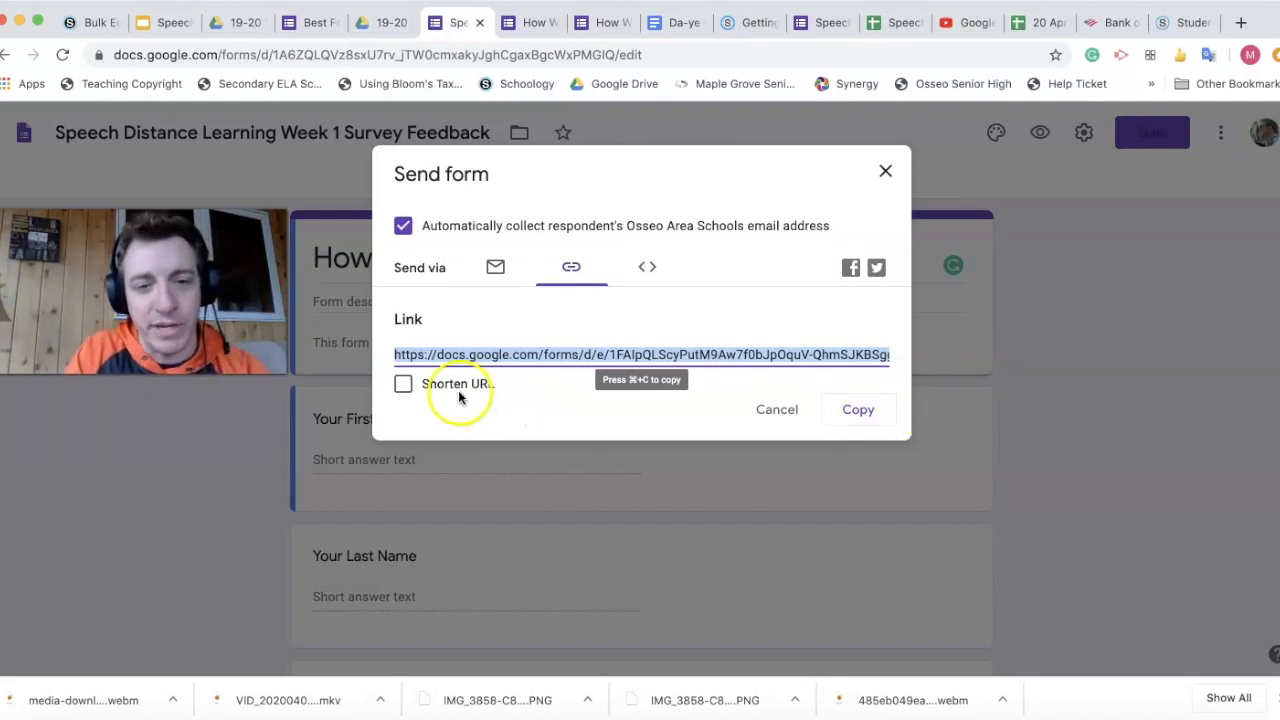
left_click(403, 386)
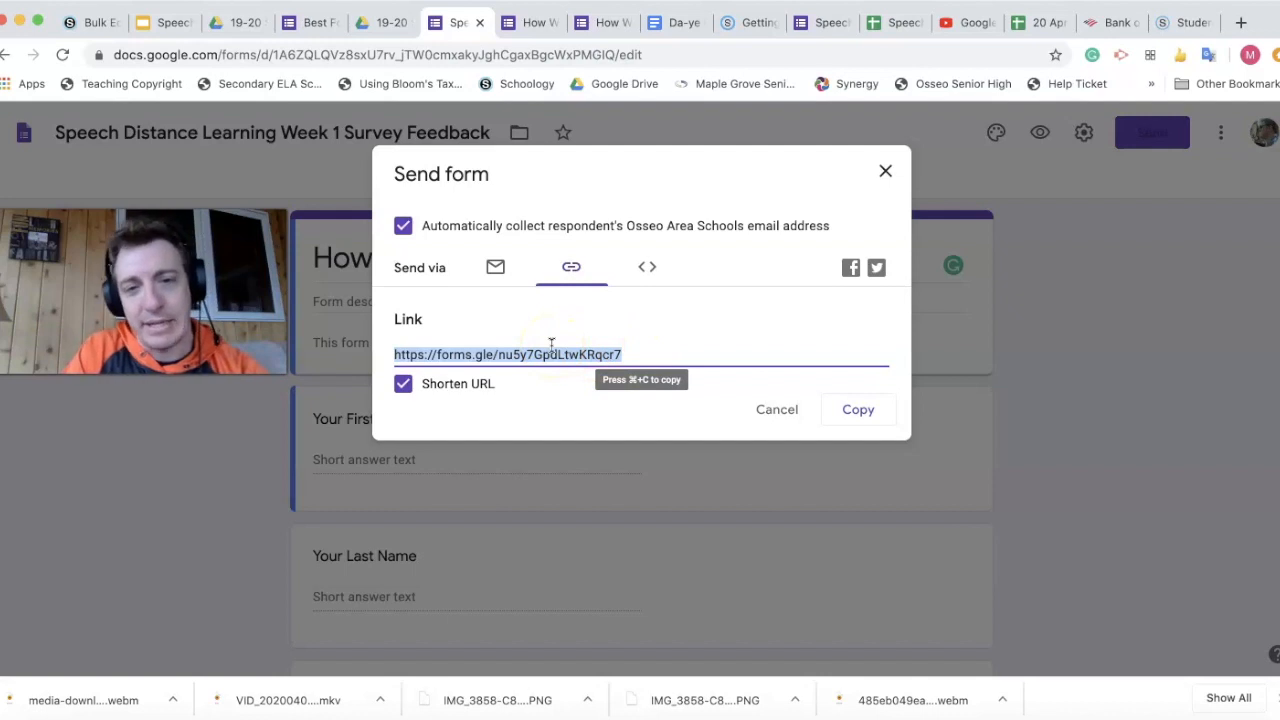
left_click(888, 175)
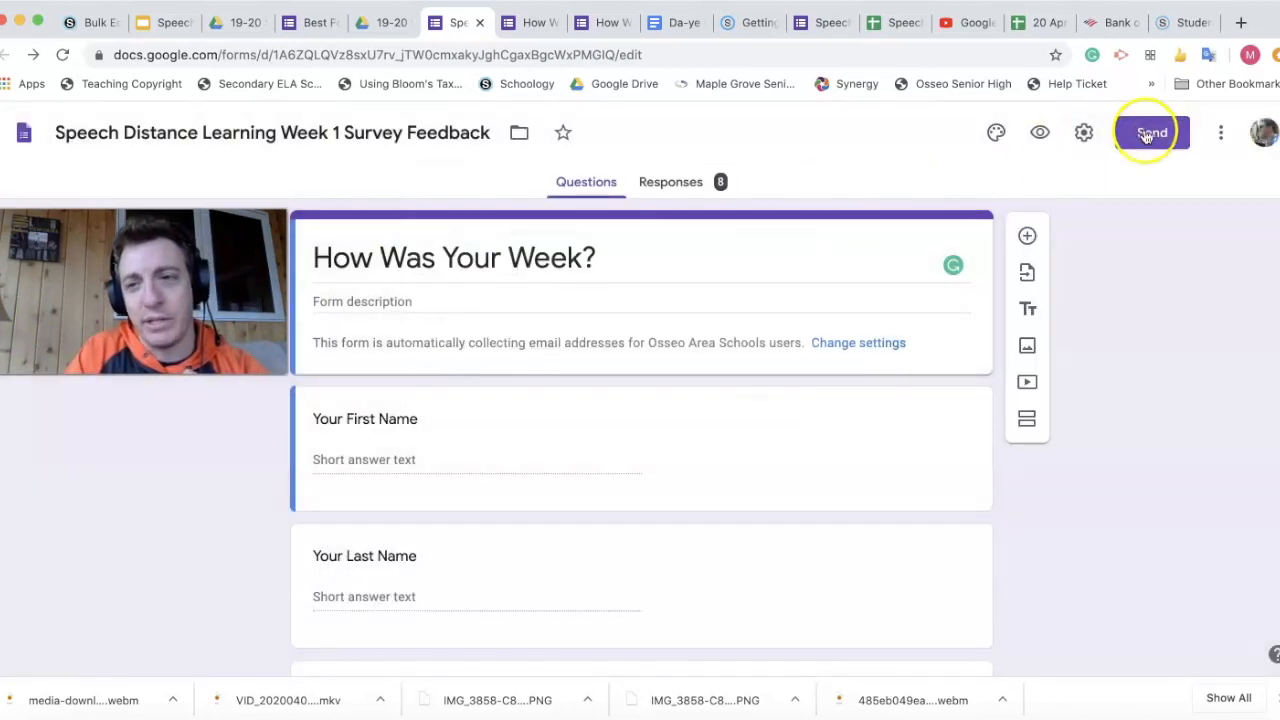
left_click(1152, 133)
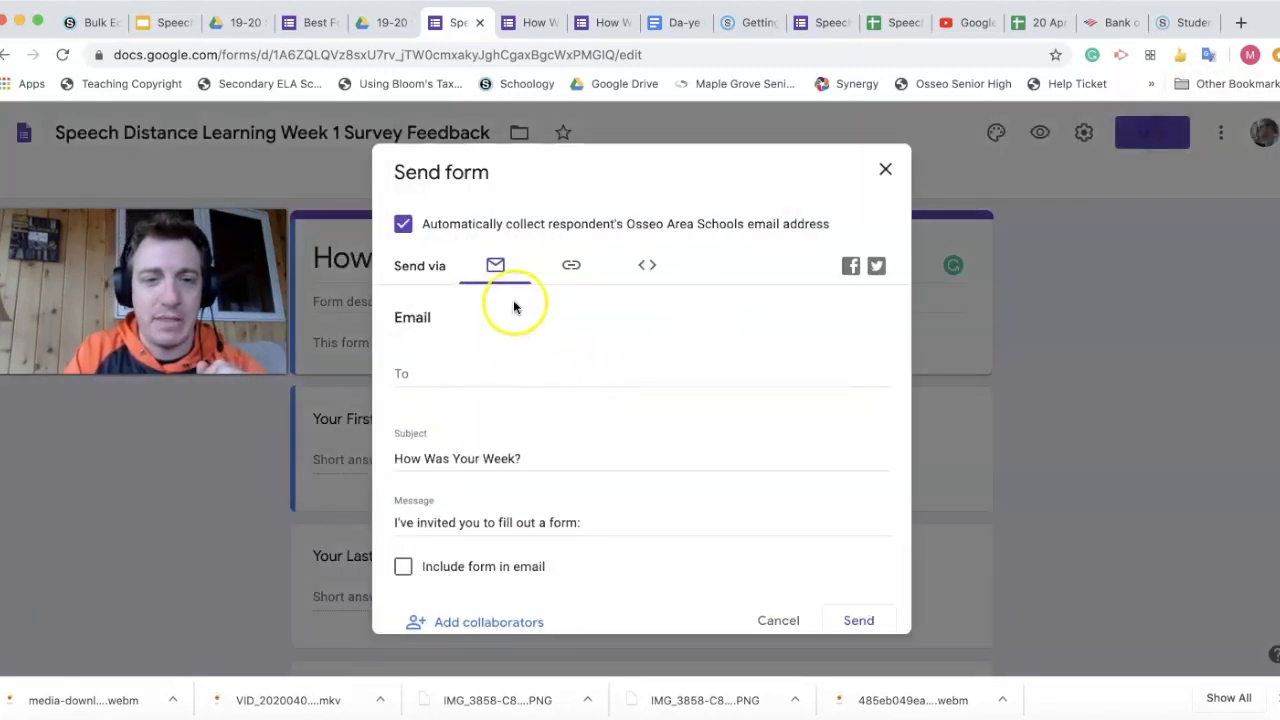
left_click(570, 265)
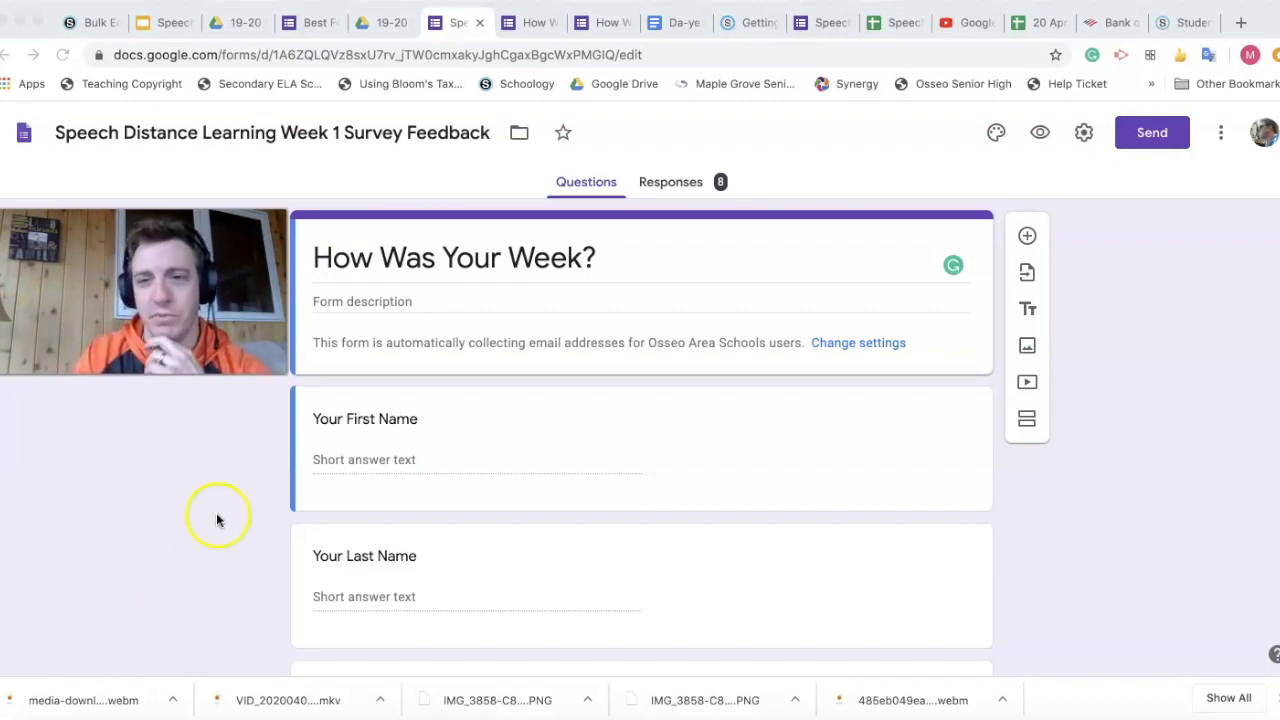
Step: Try turning the collection of respondents' email addresses off and on in the form's general settings
left_click(1085, 137)
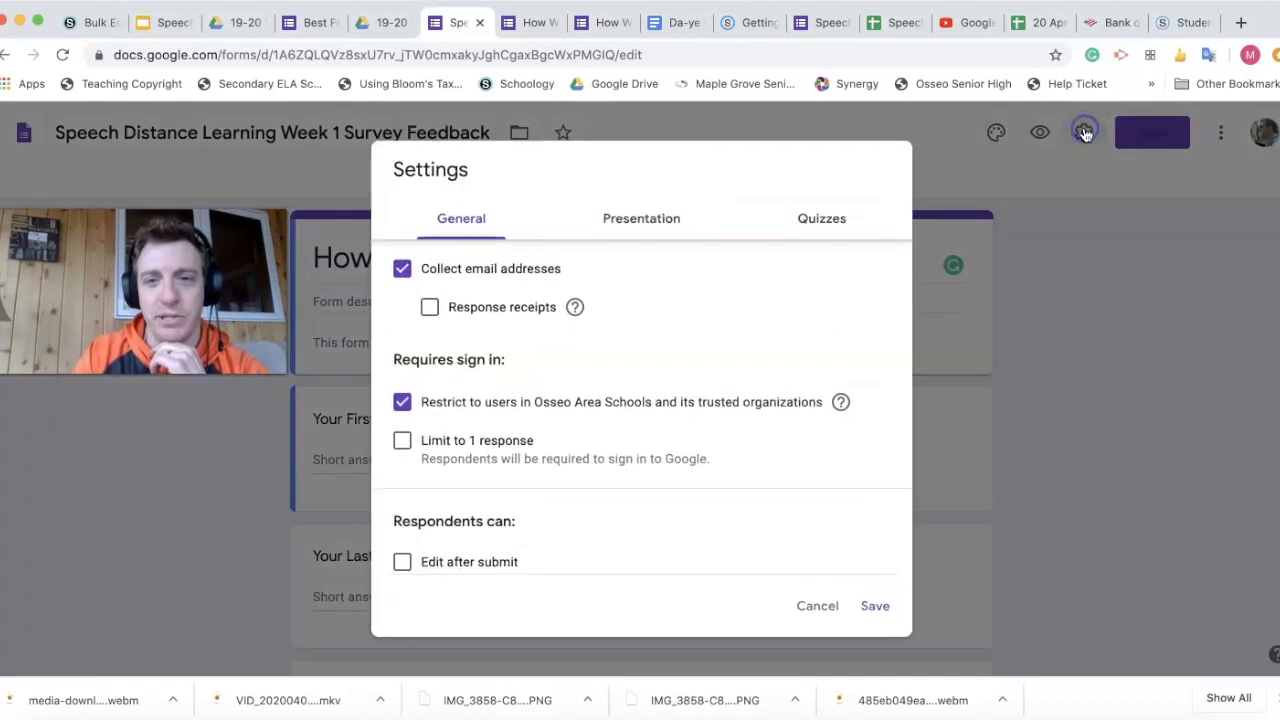
left_click(403, 272)
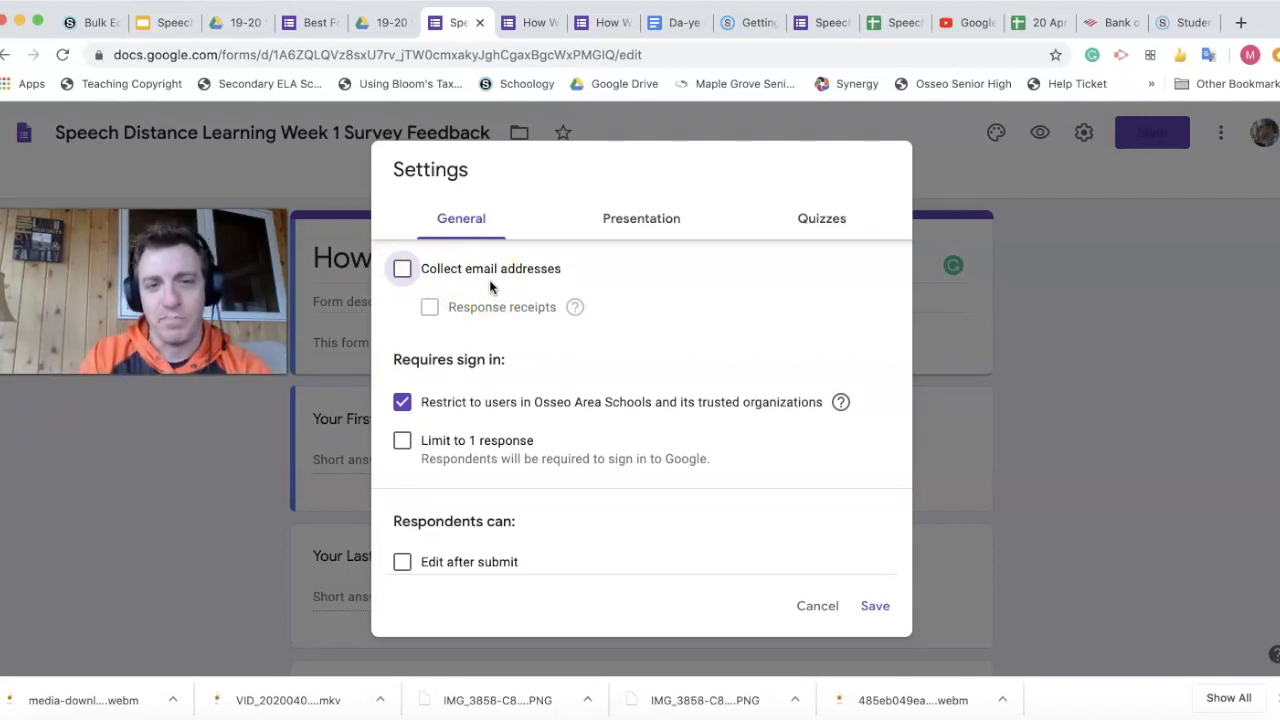
left_click(402, 270)
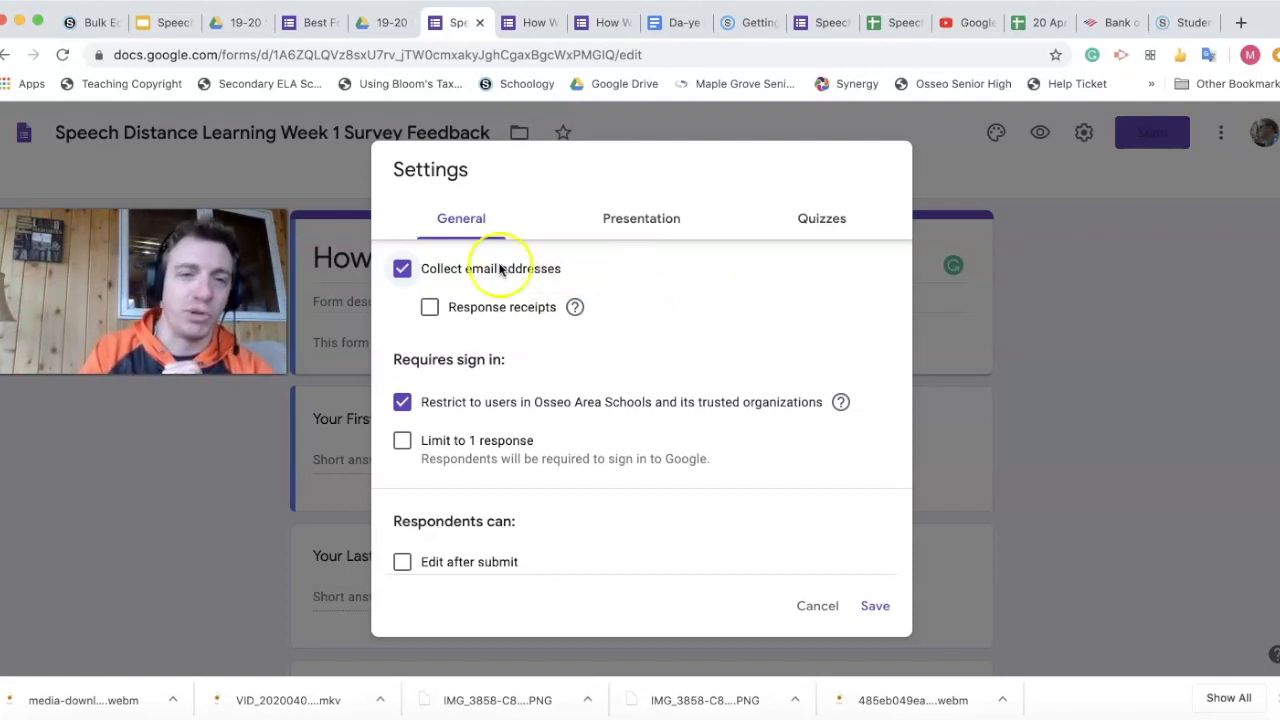
left_click(411, 272)
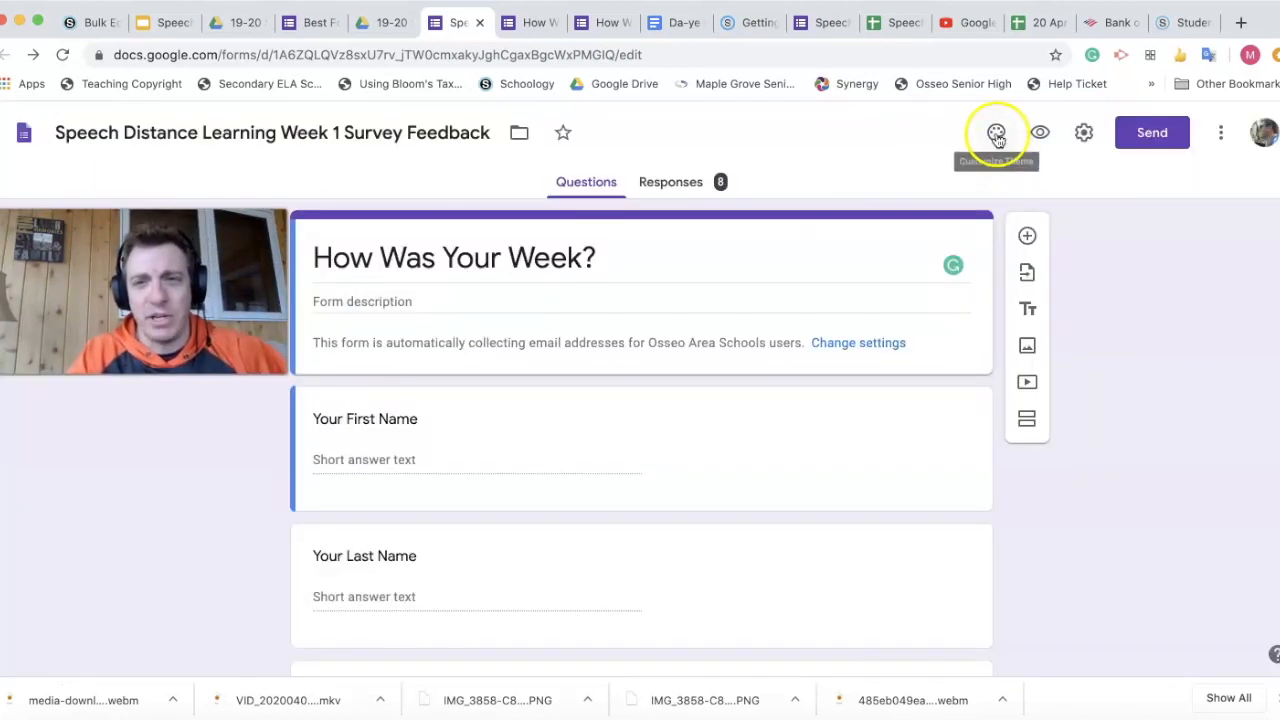
Step: Try out the blue theme color and the open-book header image from the Work and School themes on the form
left_click(996, 134)
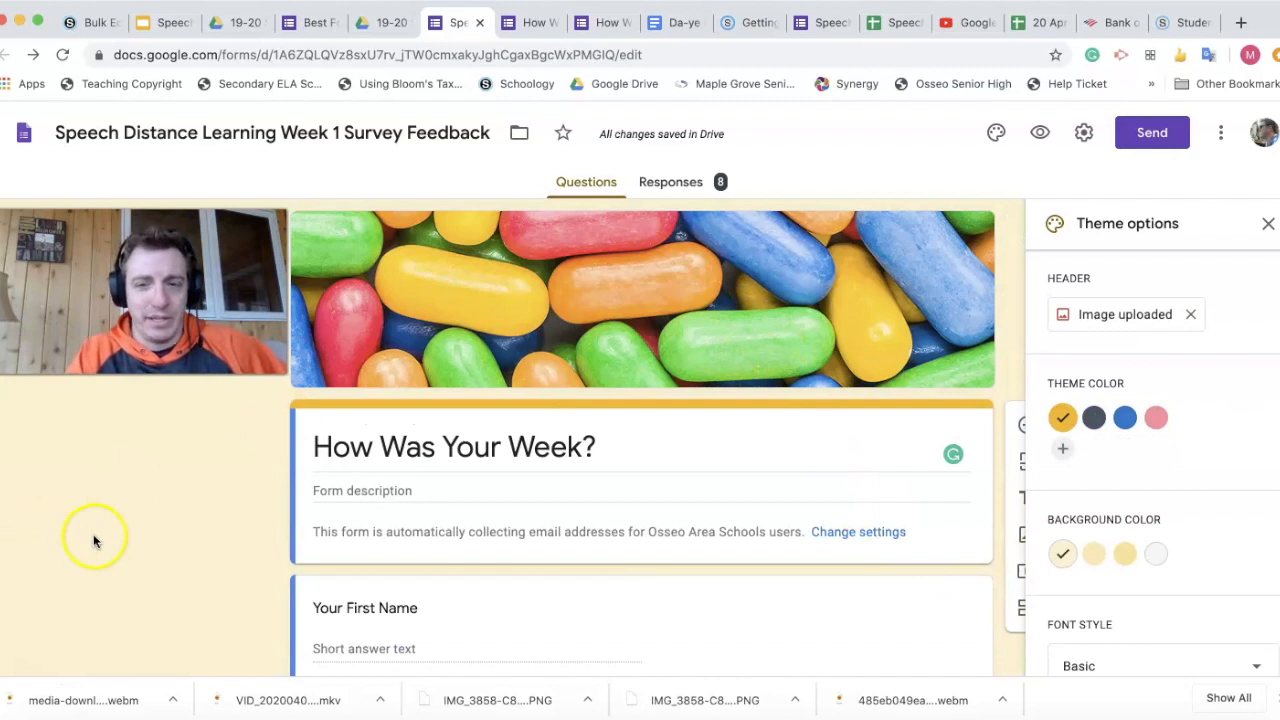
left_click(1124, 418)
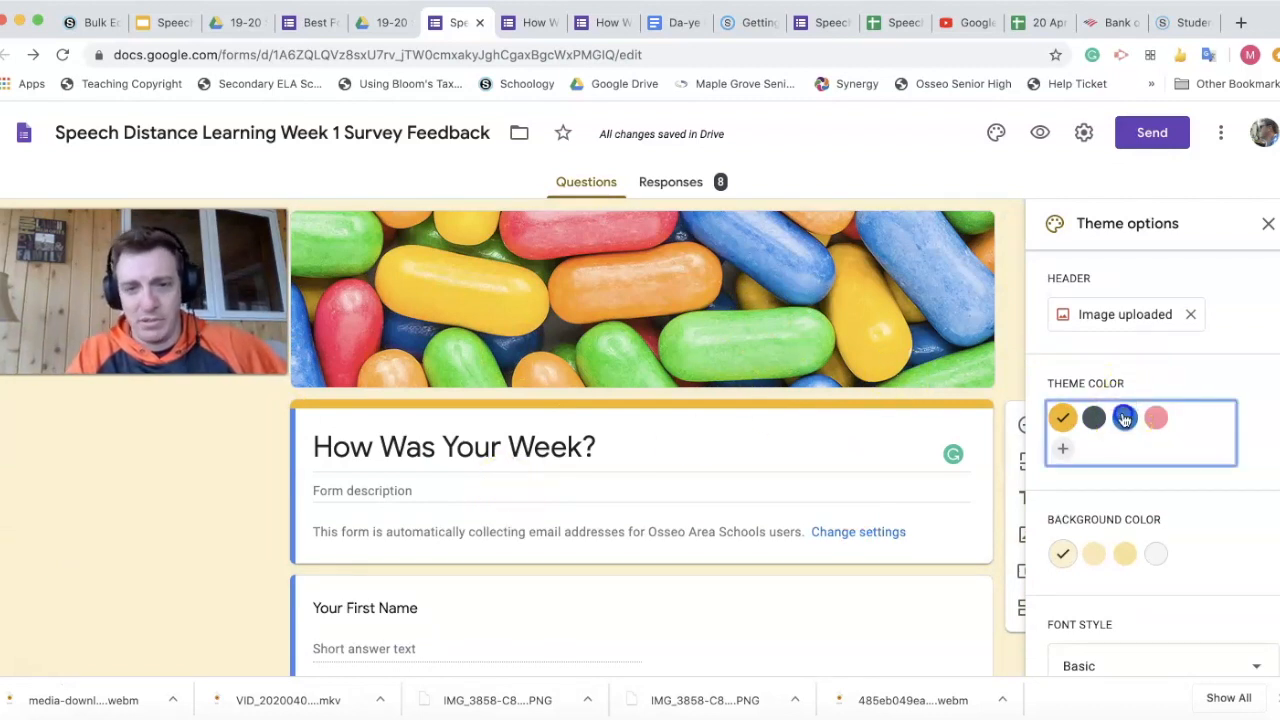
left_click(1130, 314)
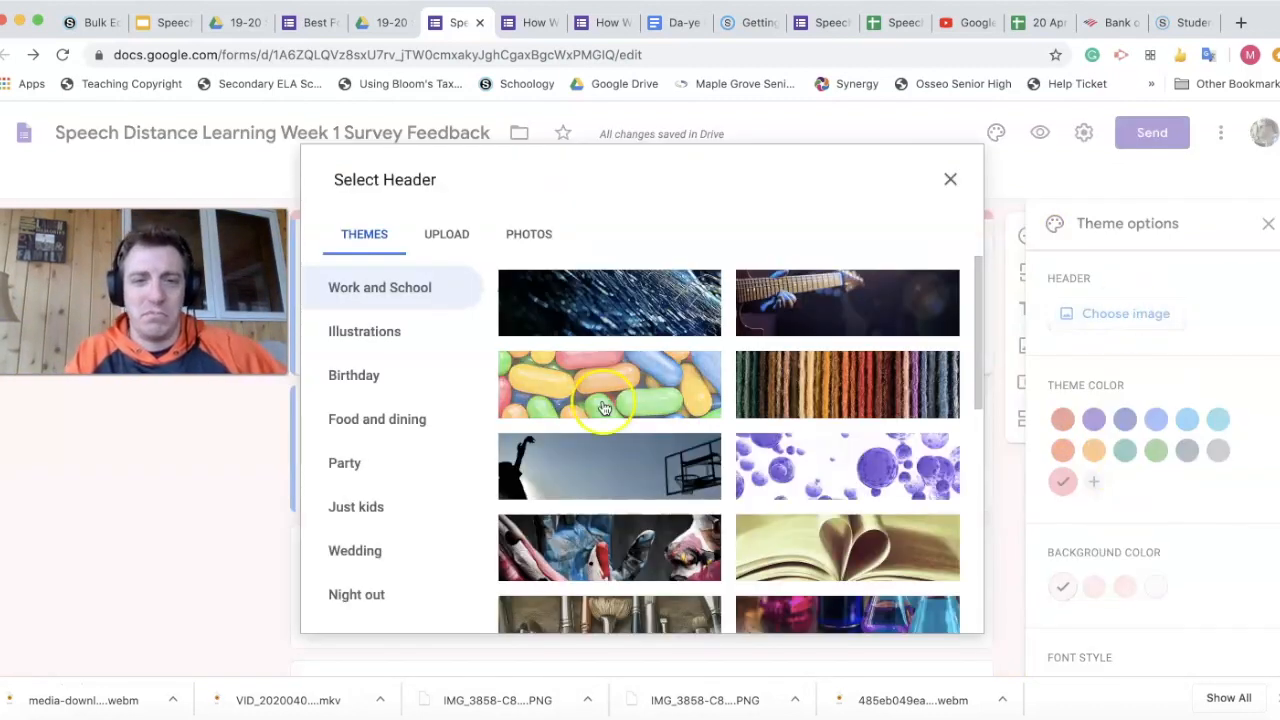
scroll(430, 405, "down", 3)
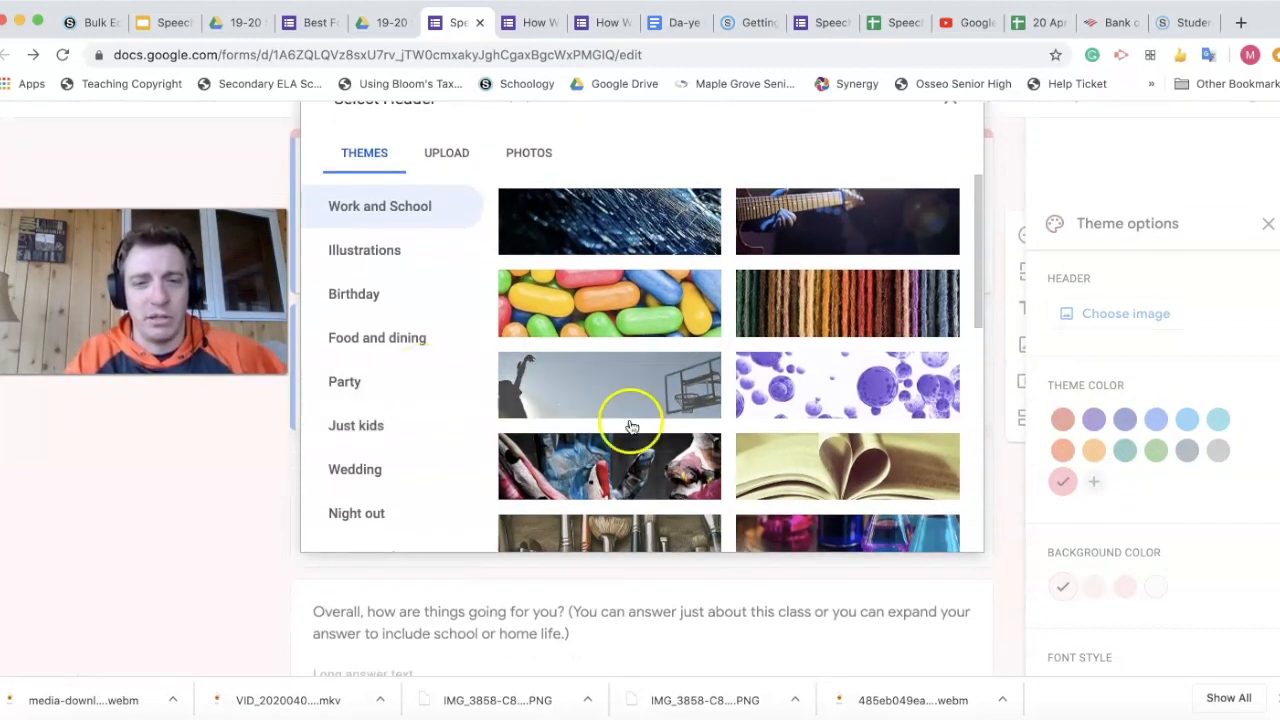
double_click(845, 476)
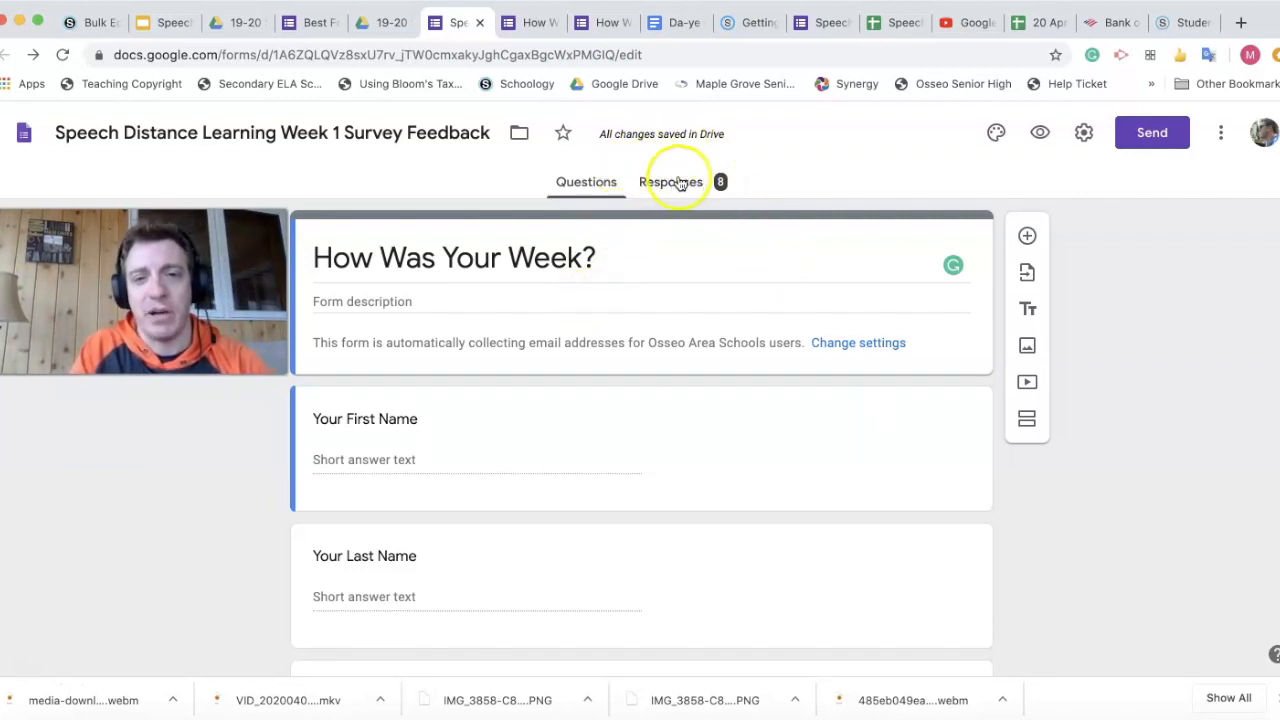
Step: Look over the form's response summary and the list of people who have responded
left_click(678, 183)
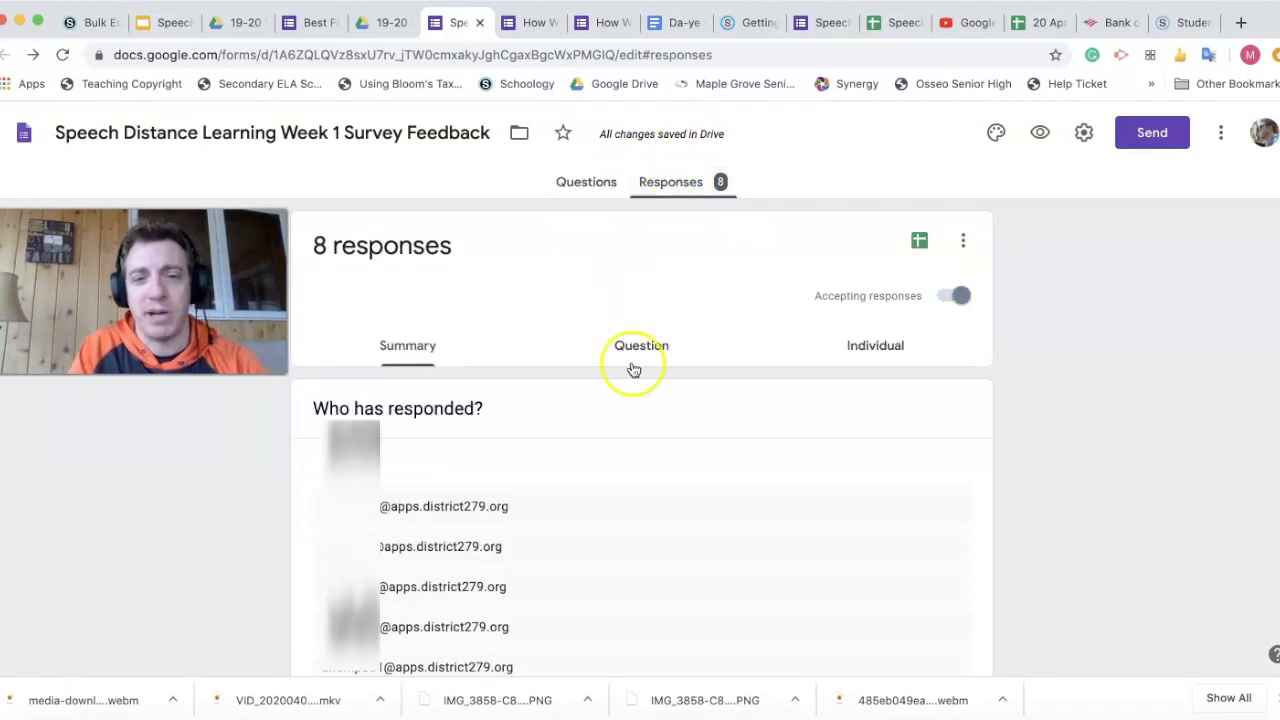
scroll(619, 407, "down", 1)
scroll(618, 407, "up", 1)
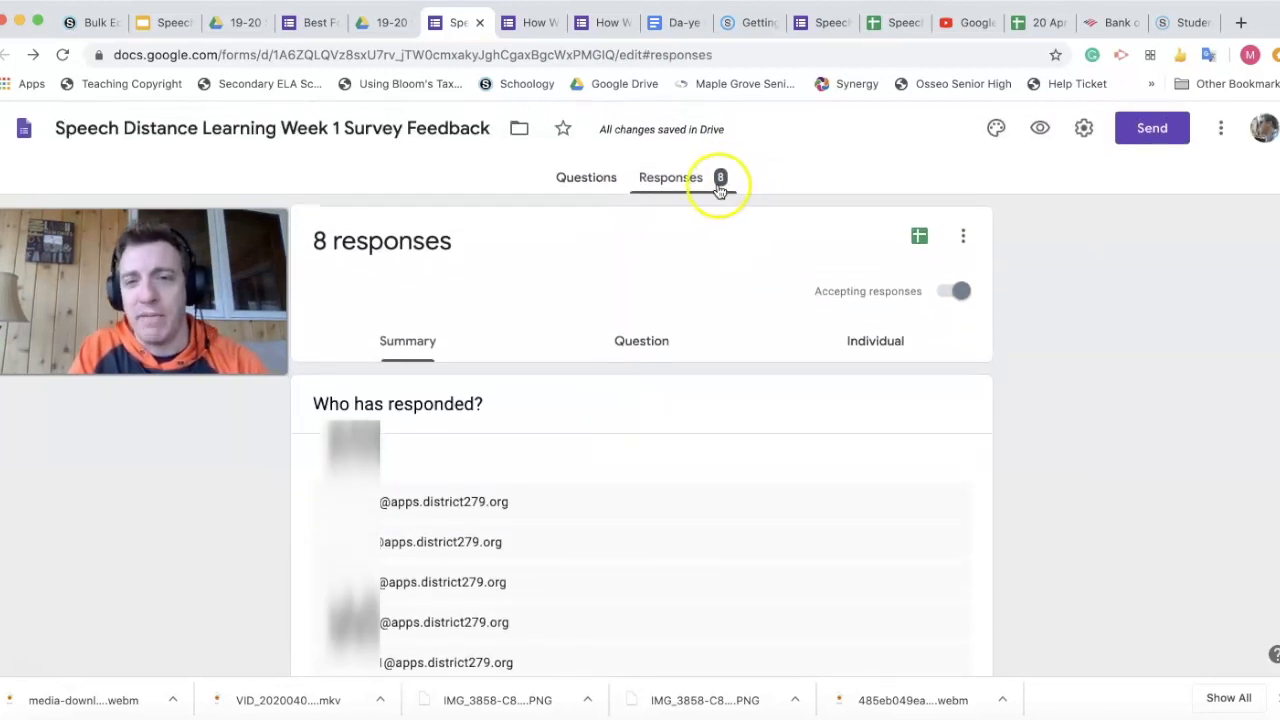
scroll(683, 428, "down", 5)
scroll(683, 428, "up", 4)
scroll(683, 428, "up", 3)
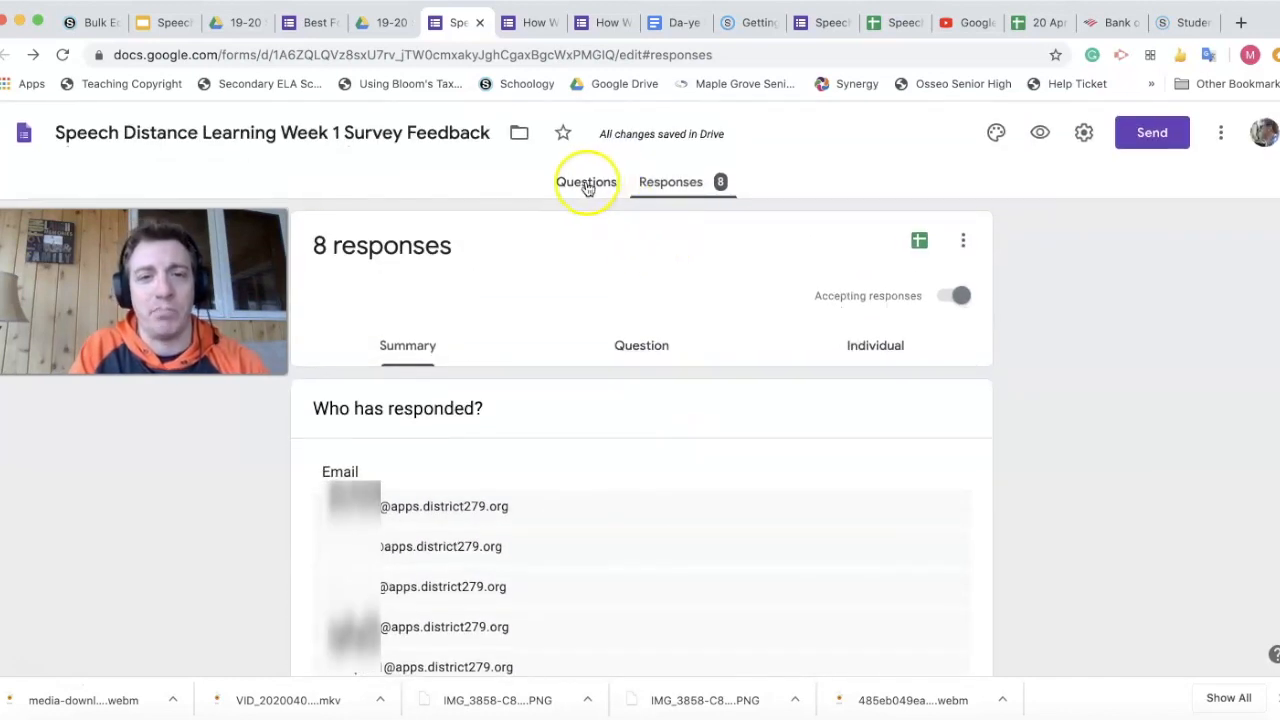
Step: Look over the form's questions and return to its responses
left_click(586, 183)
scroll(569, 391, "down", 2)
scroll(569, 391, "up", 1)
scroll(585, 370, "up", 1)
left_click(672, 185)
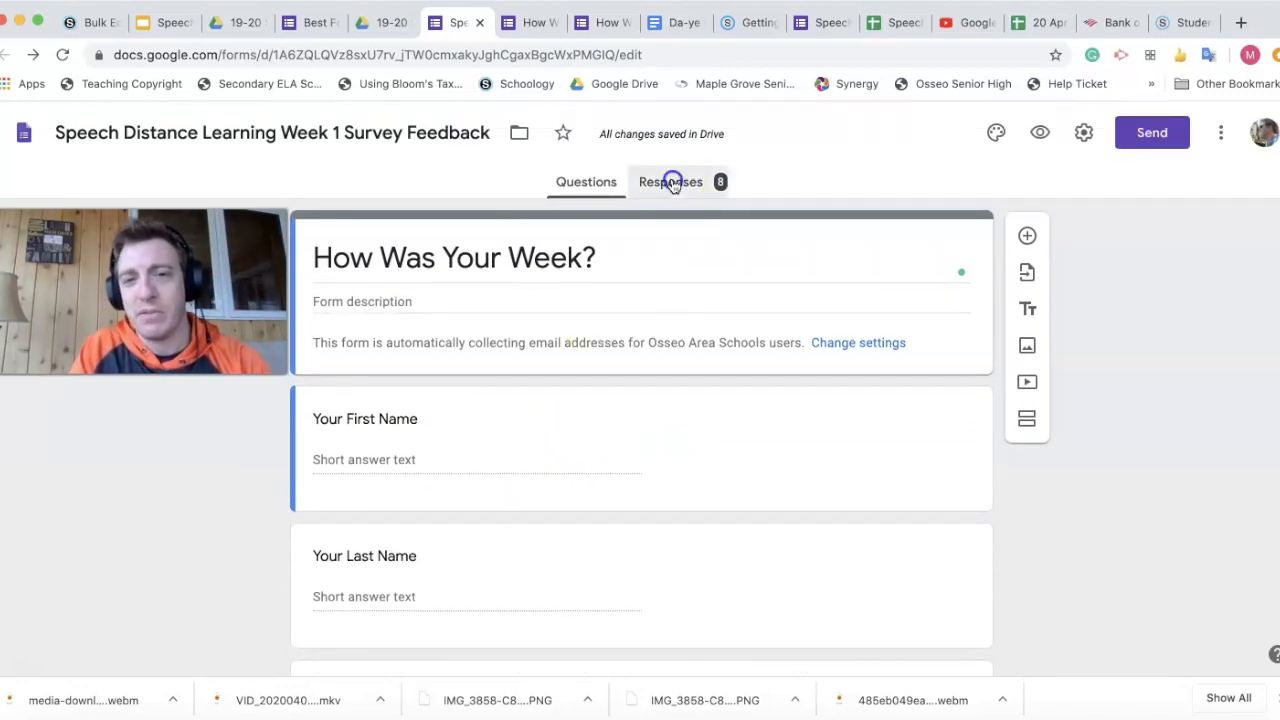
Step: Read through the response summary for the students' answers to each survey question
scroll(625, 428, "down", 1)
scroll(625, 428, "down", 5)
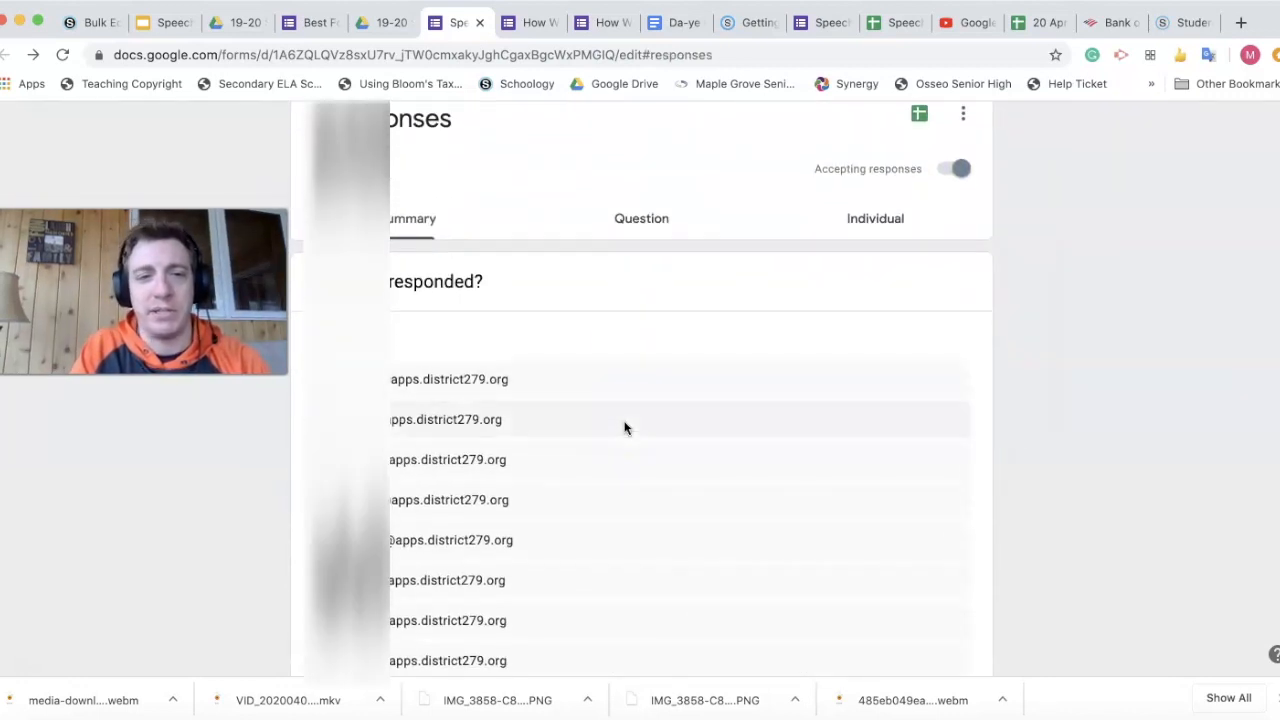
scroll(625, 428, "down", 15)
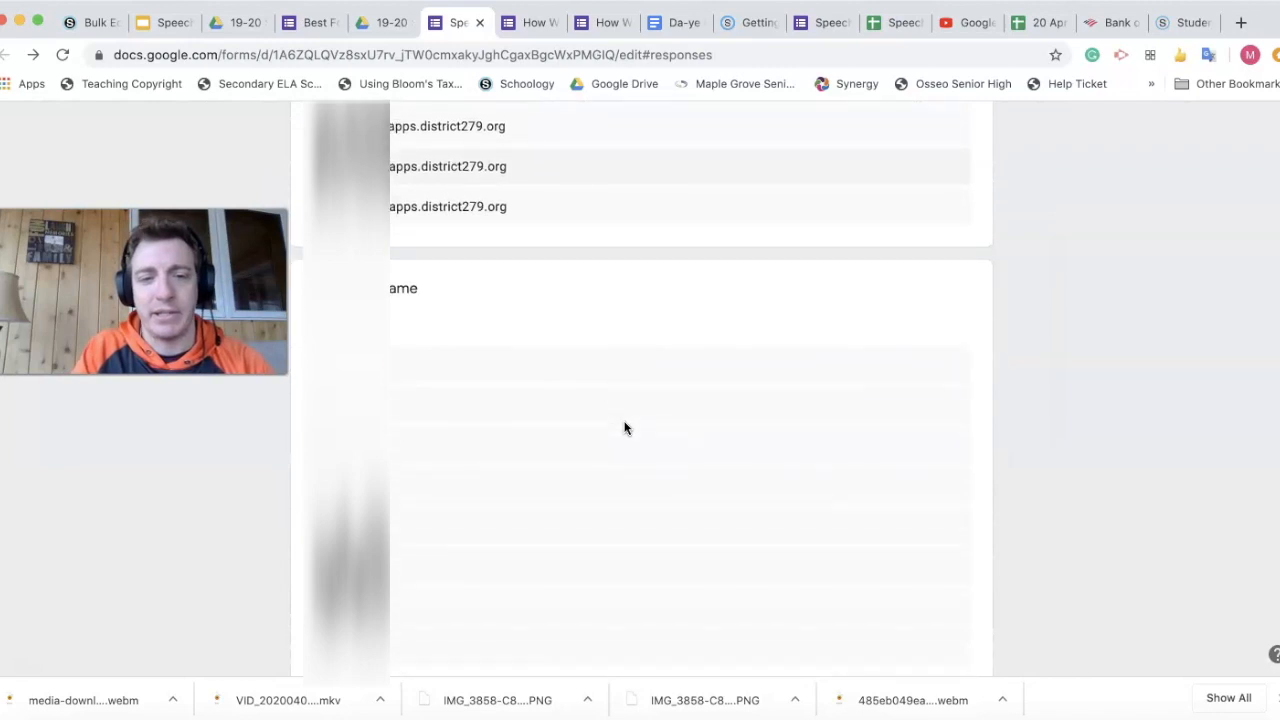
scroll(625, 428, "down", 10)
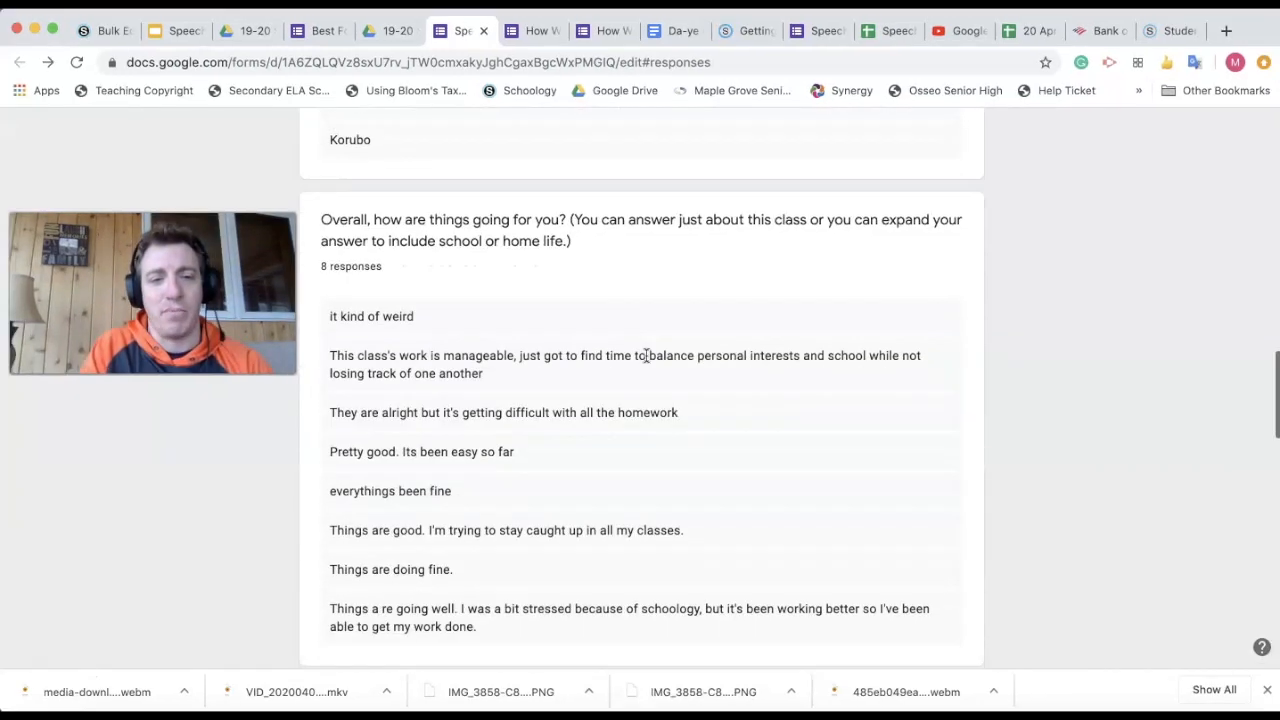
scroll(646, 355, "down", 4)
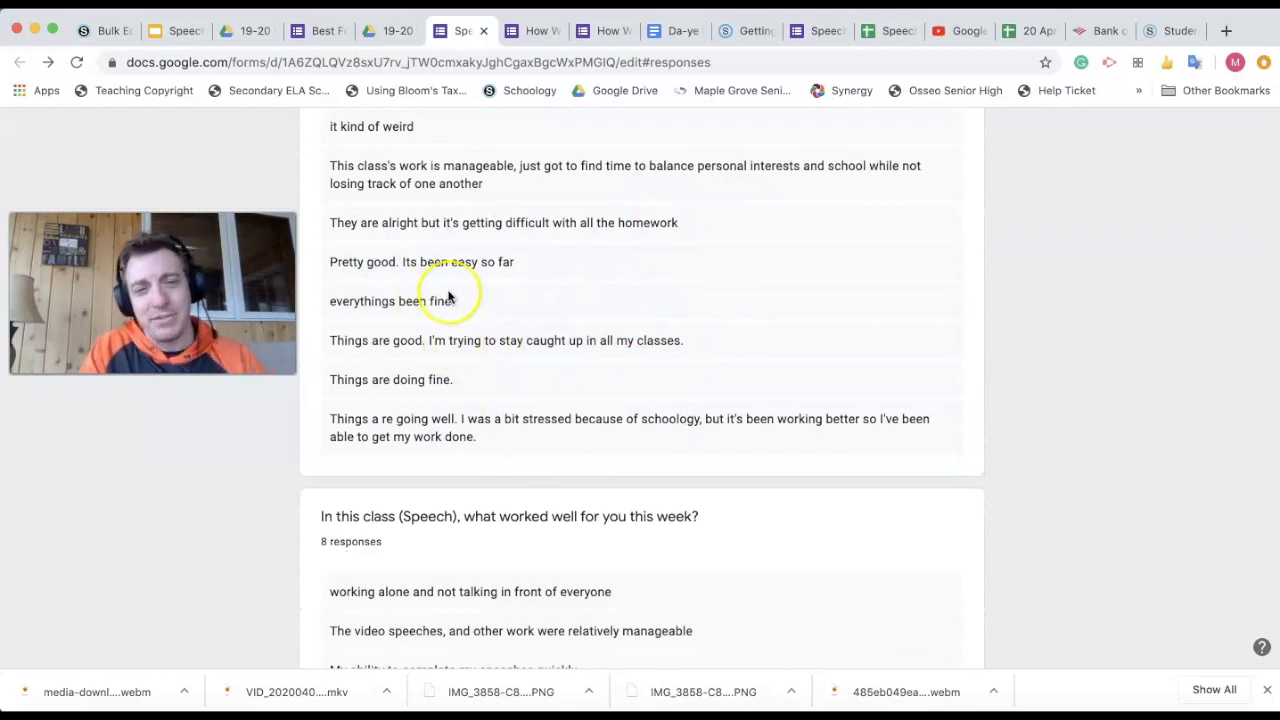
scroll(457, 337, "up", 6)
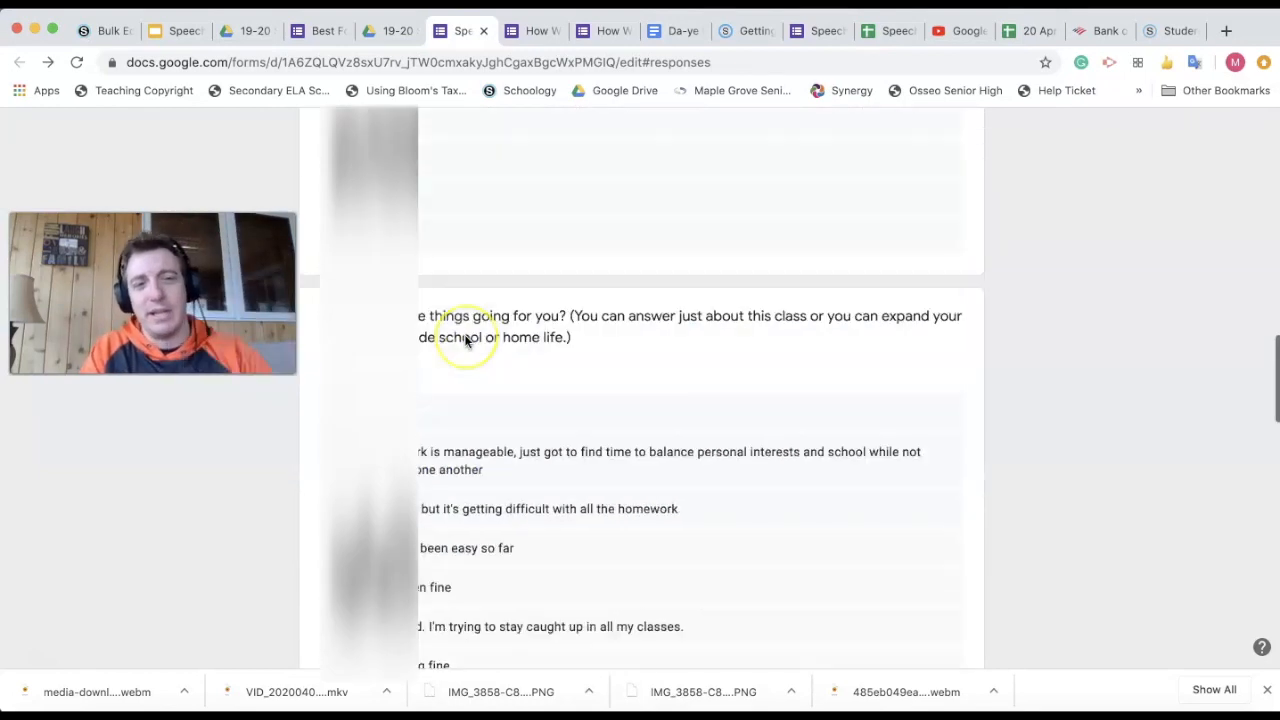
scroll(465, 342, "down", 6)
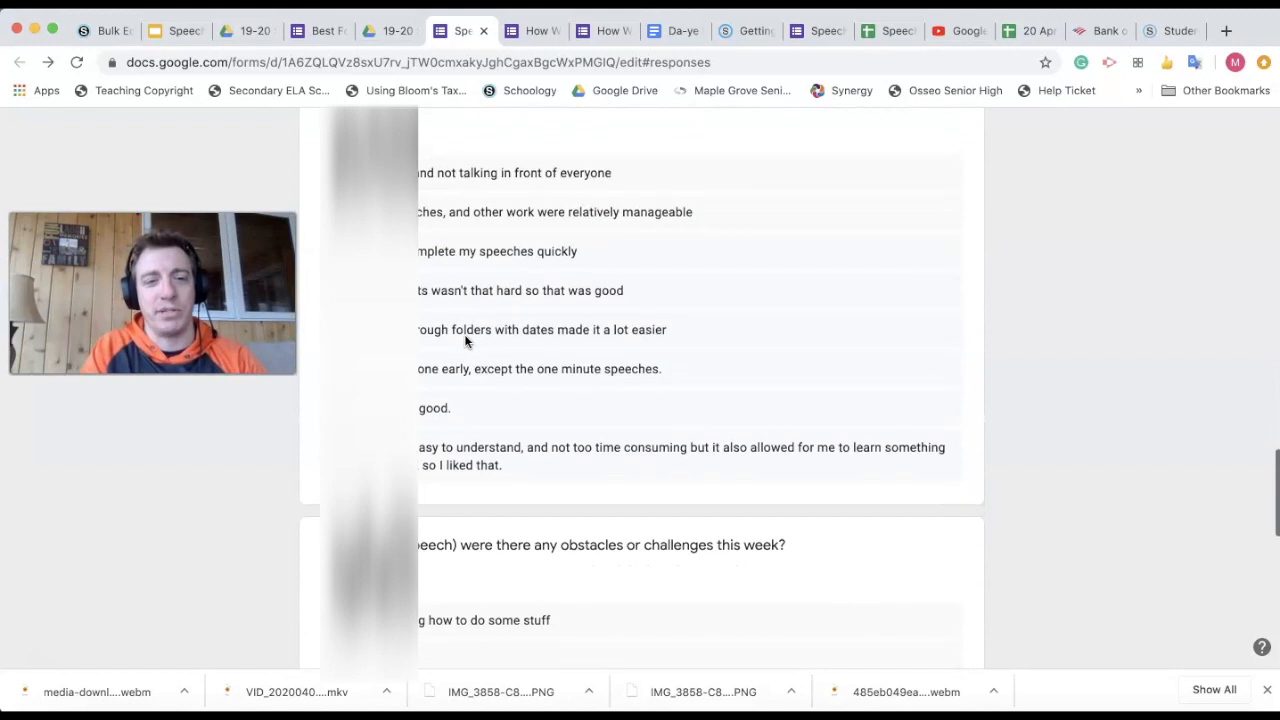
scroll(460, 360, "up", 10)
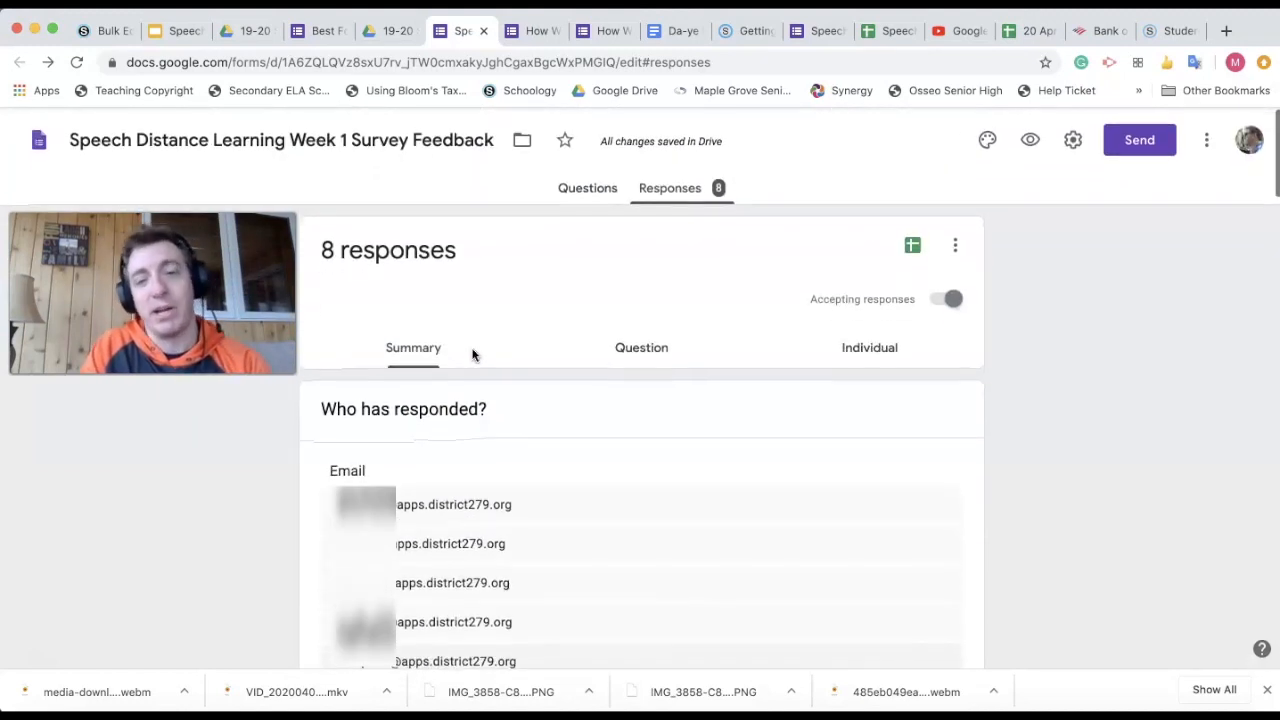
Step: Open the survey's linked response spreadsheet and unhide the columns before Your First Name
left_click(912, 246)
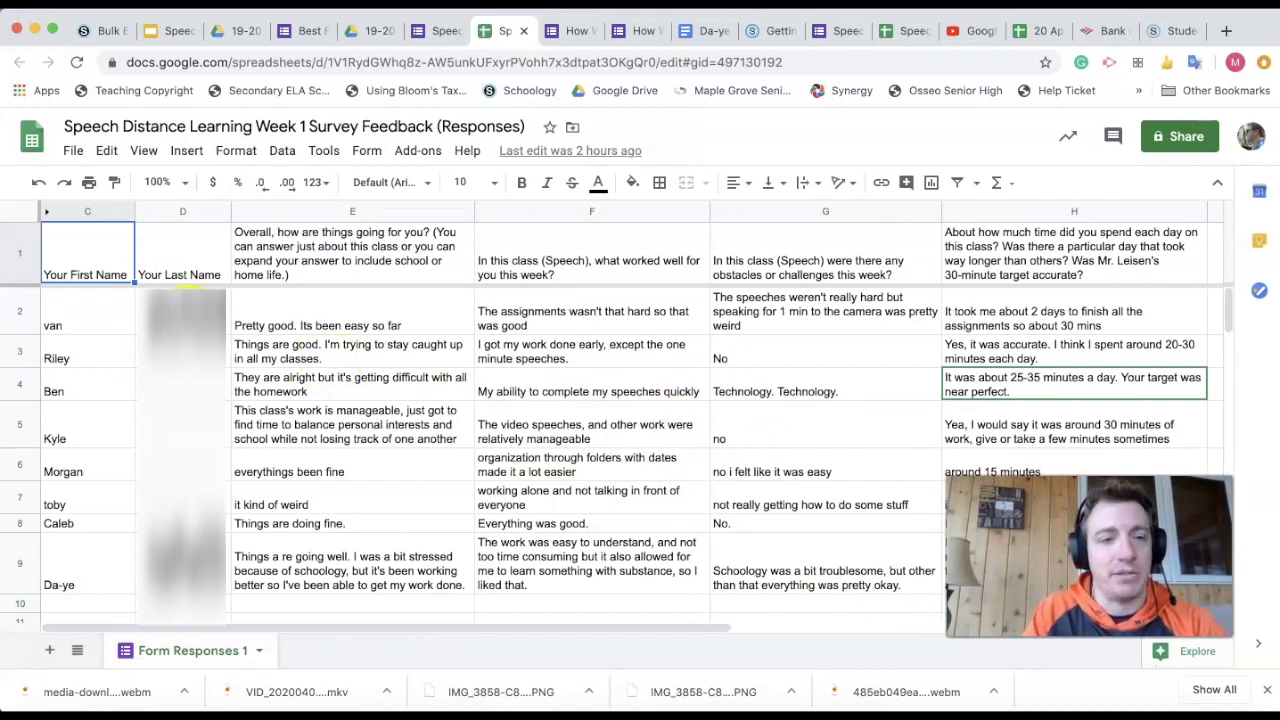
left_click(677, 347)
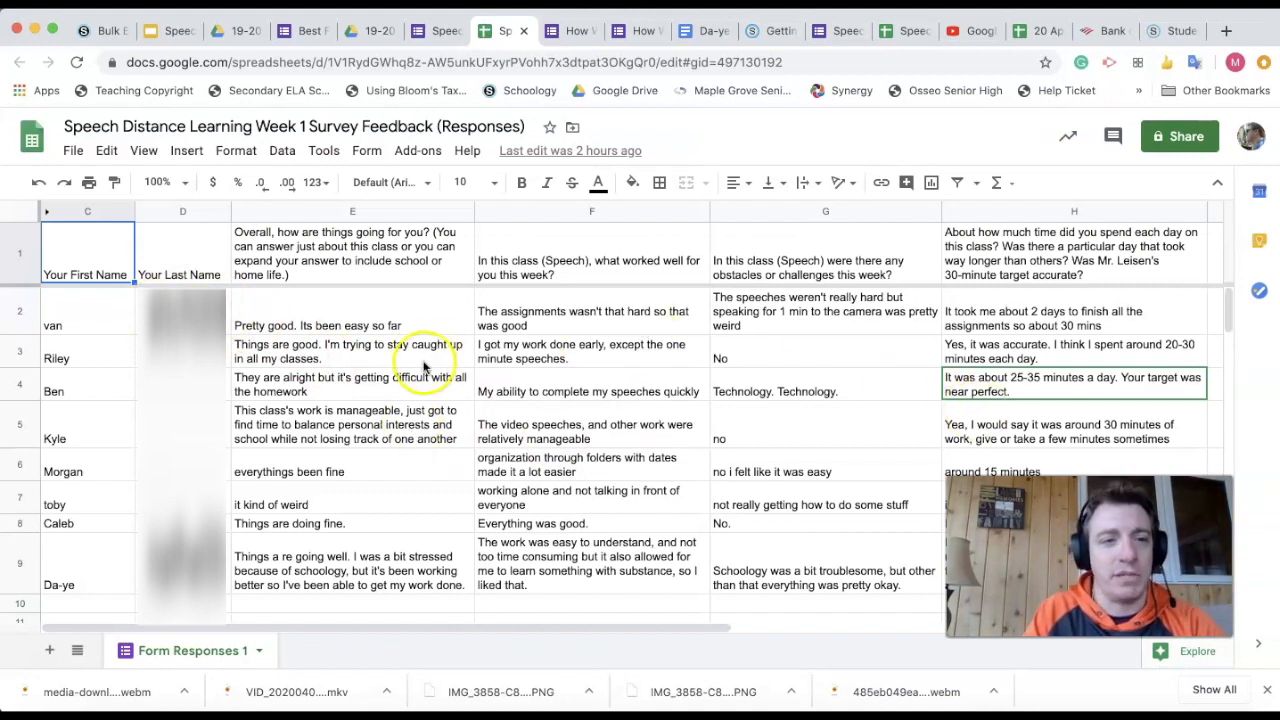
left_click(46, 211)
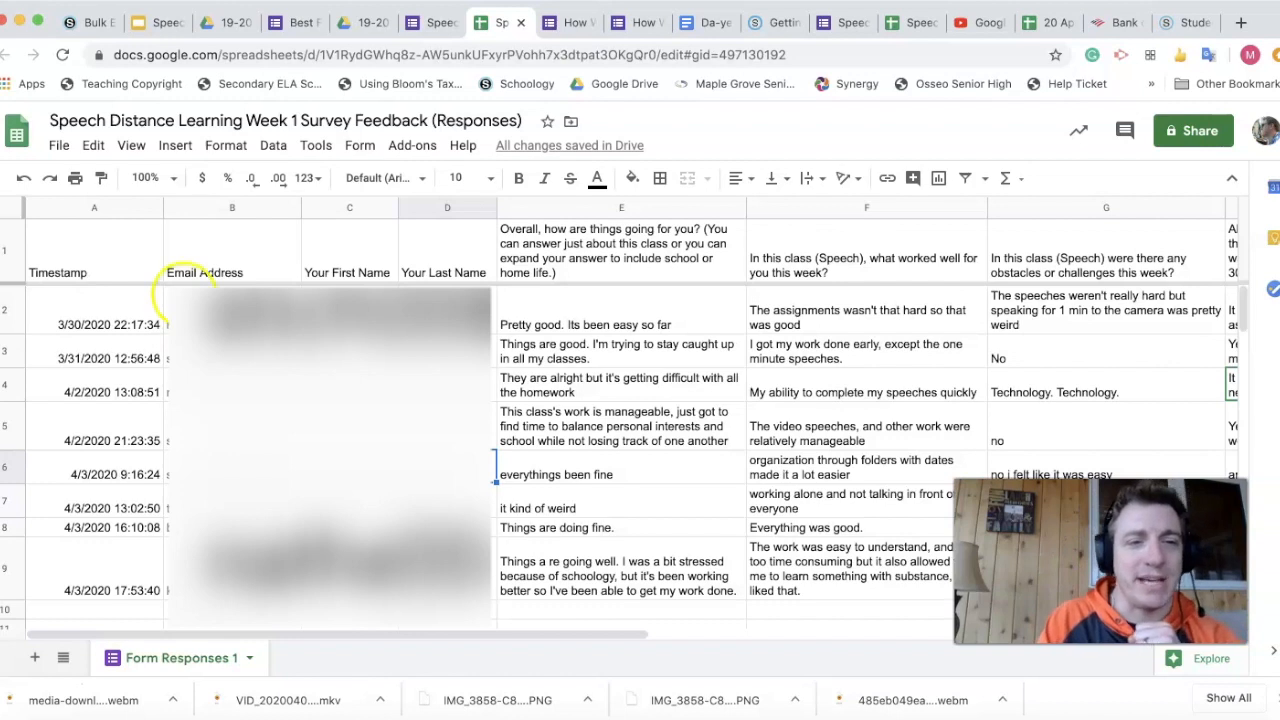
Step: Look over the submission times and hide the Timestamp column in the response sheet
scroll(95, 380, "down", 1)
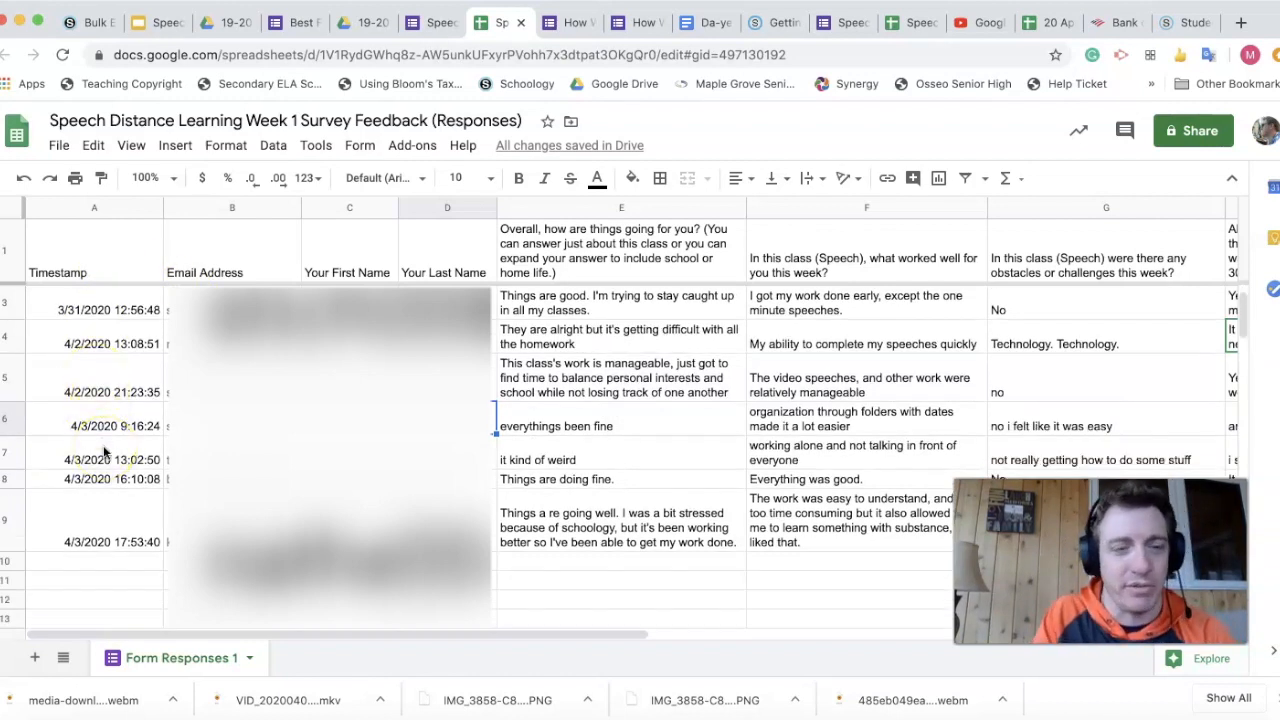
scroll(104, 450, "up", 1)
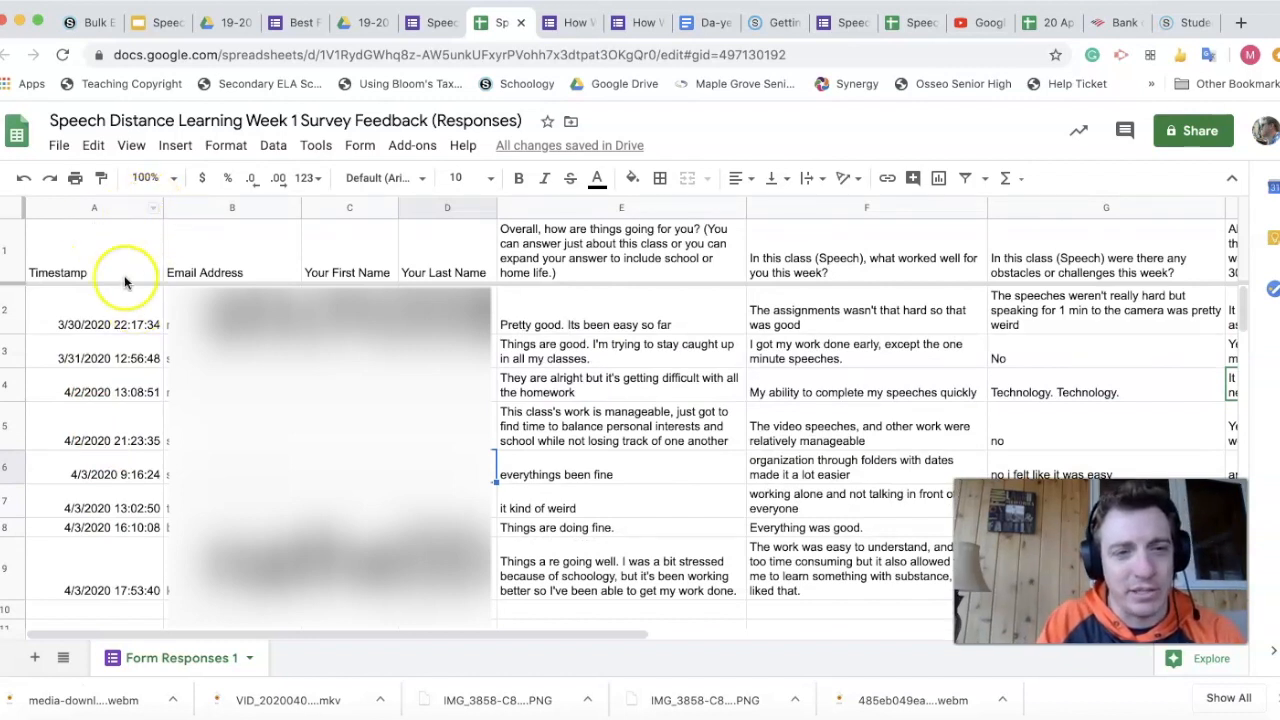
left_click(155, 215)
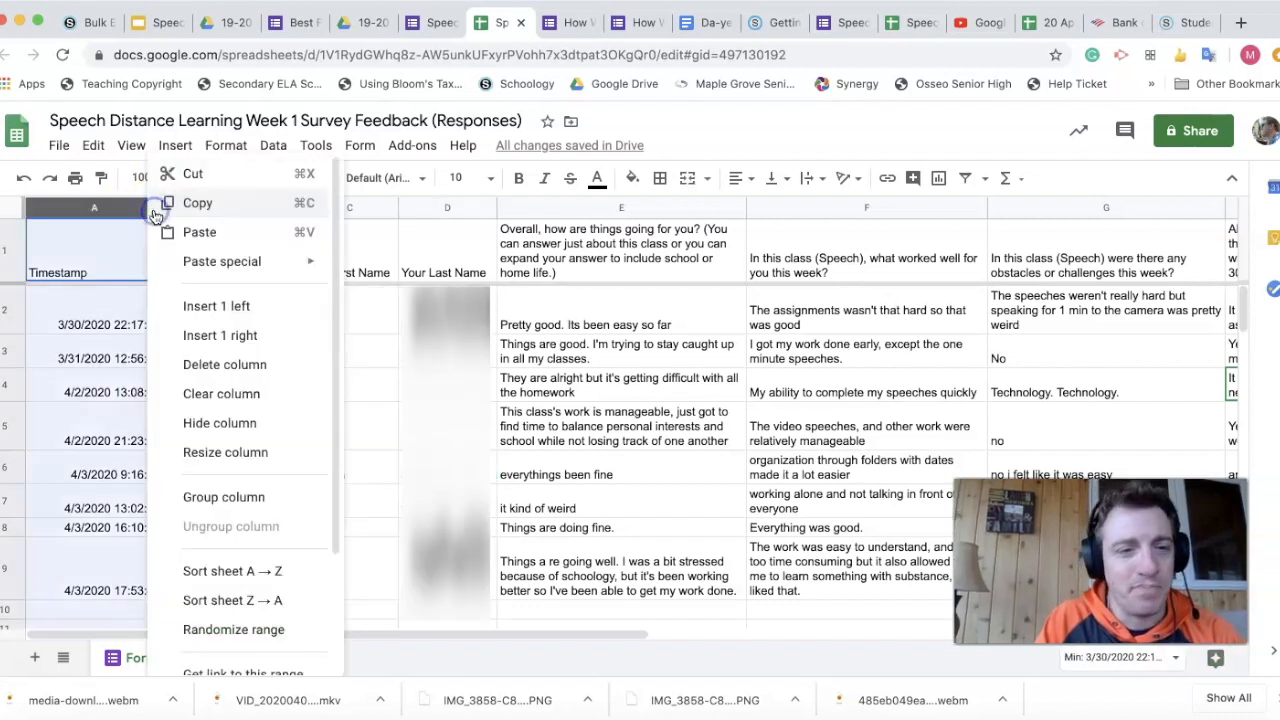
left_click(200, 424)
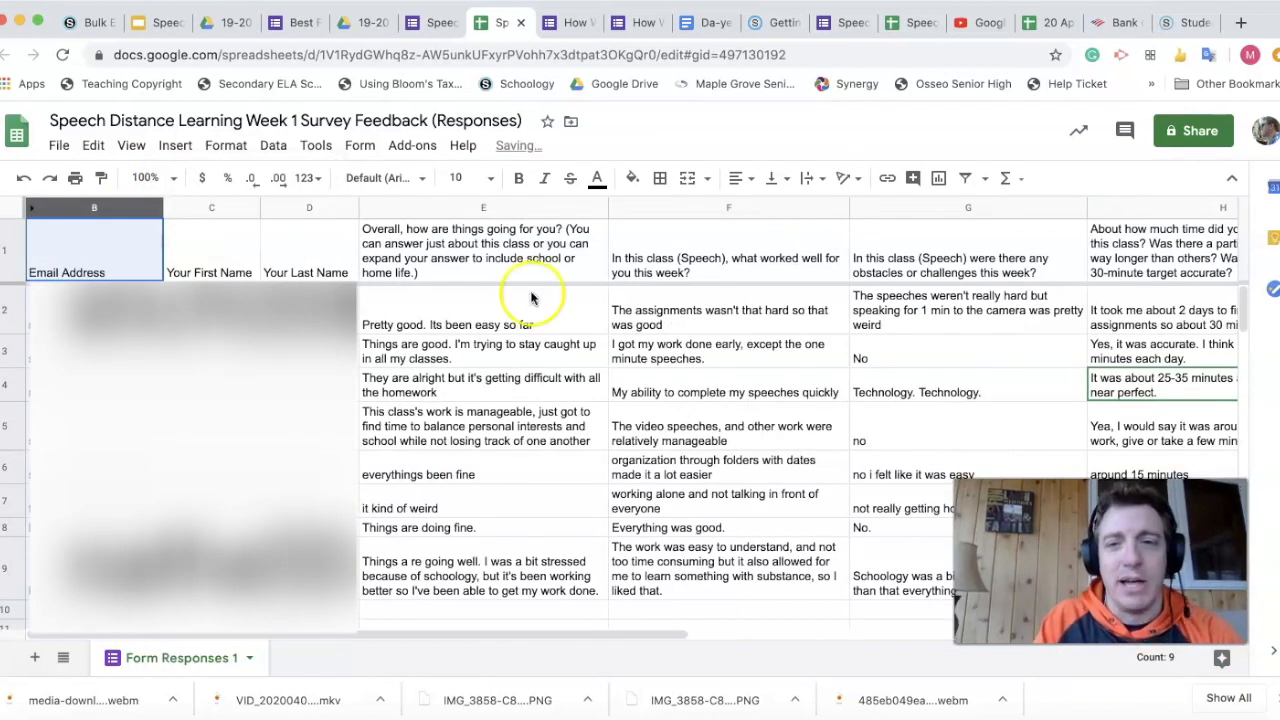
Step: Try out clipped text on column F, the answers about what worked well, and return it to wrapped text
left_click(683, 206)
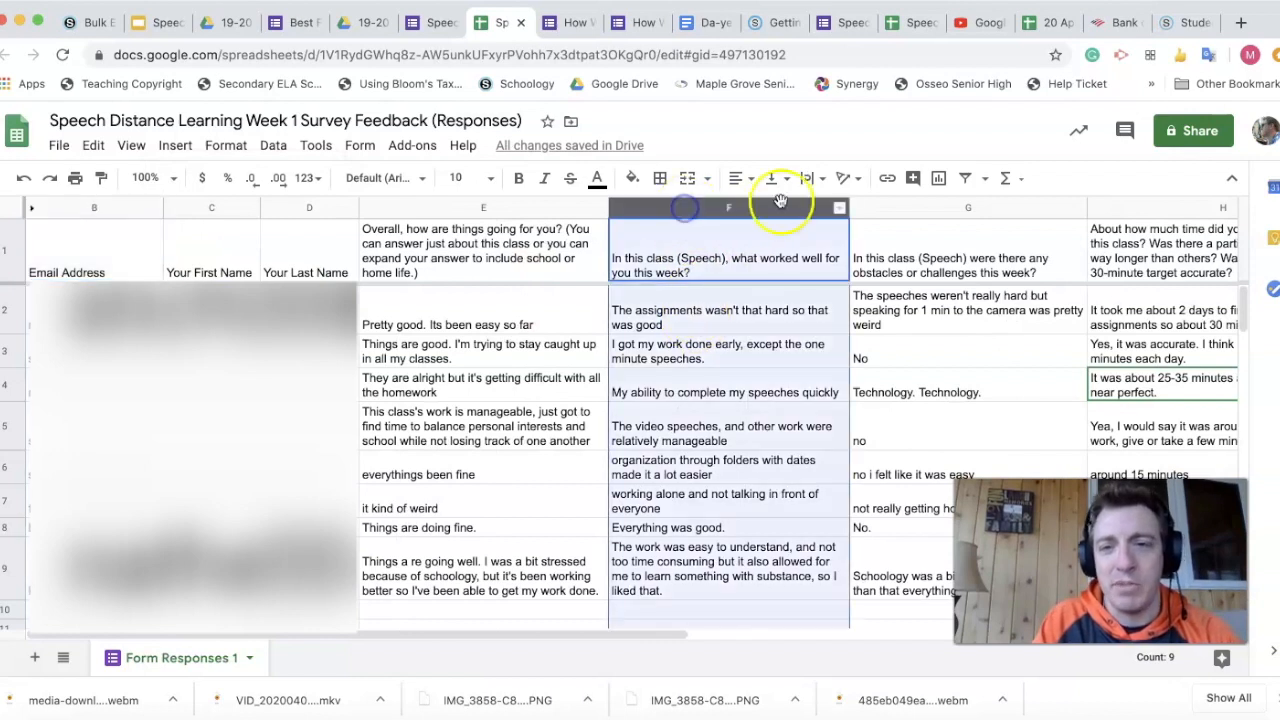
left_click(818, 179)
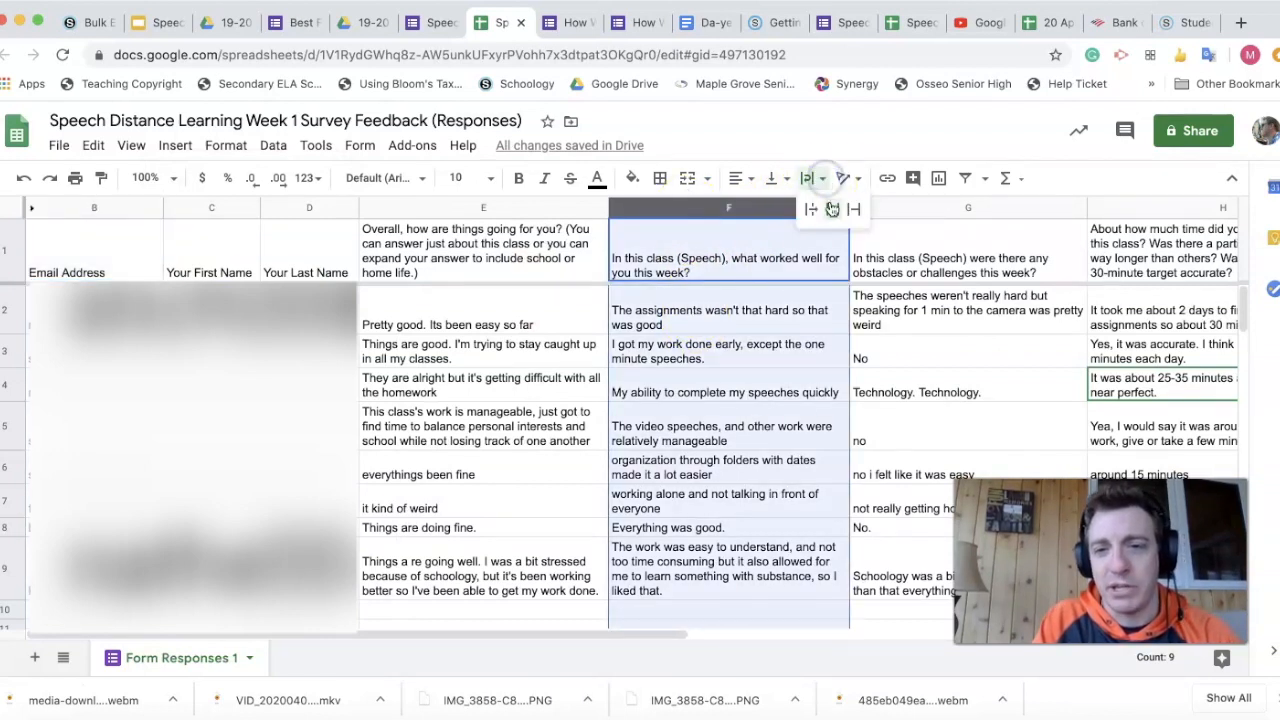
left_click(853, 210)
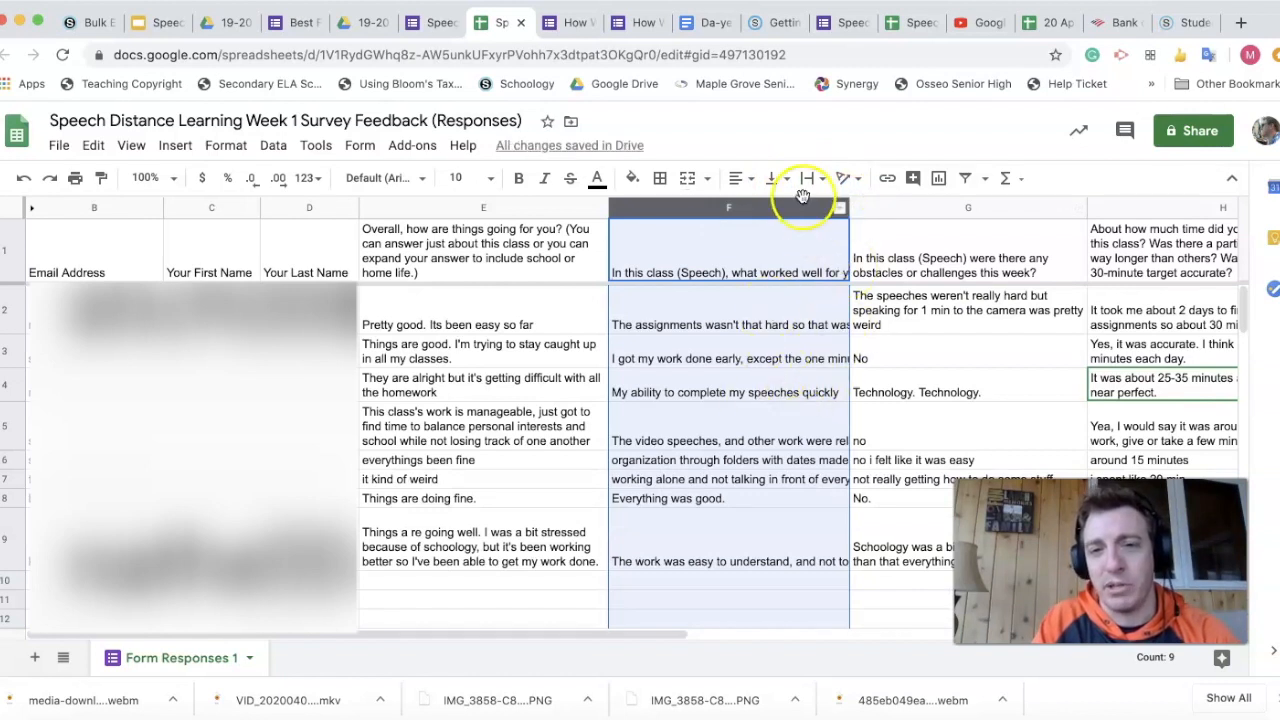
left_click(820, 179)
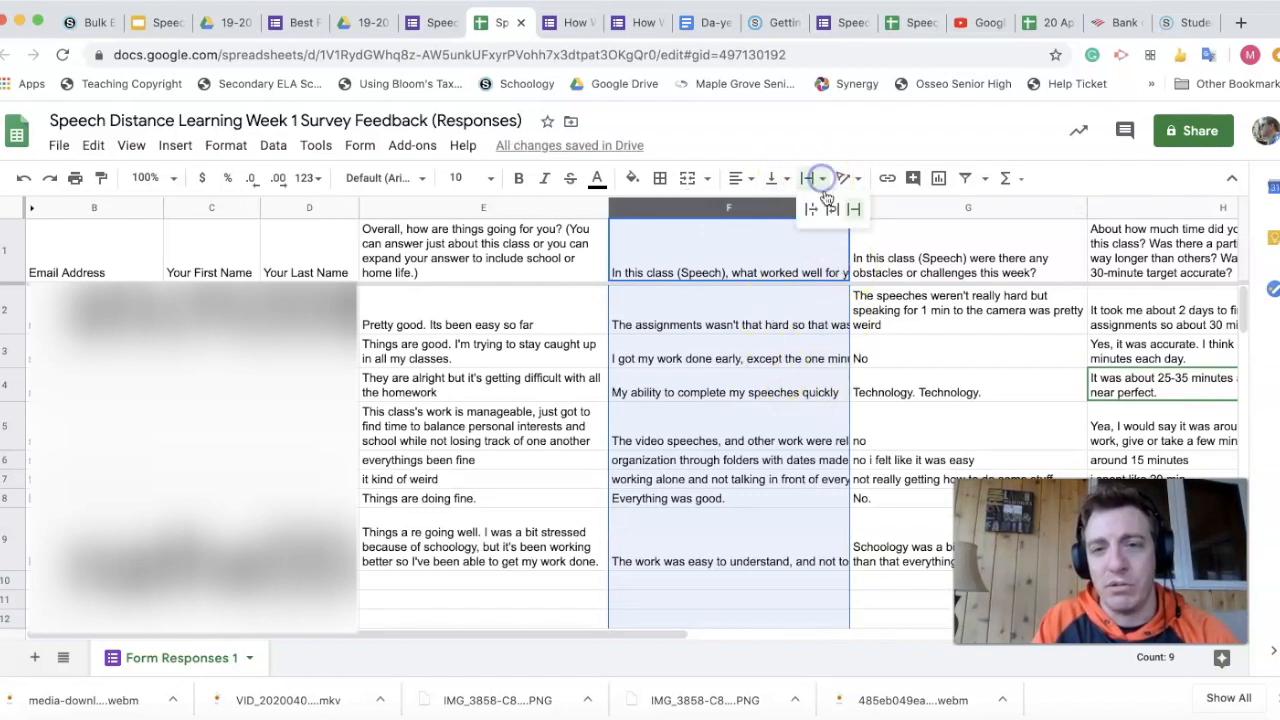
left_click(833, 214)
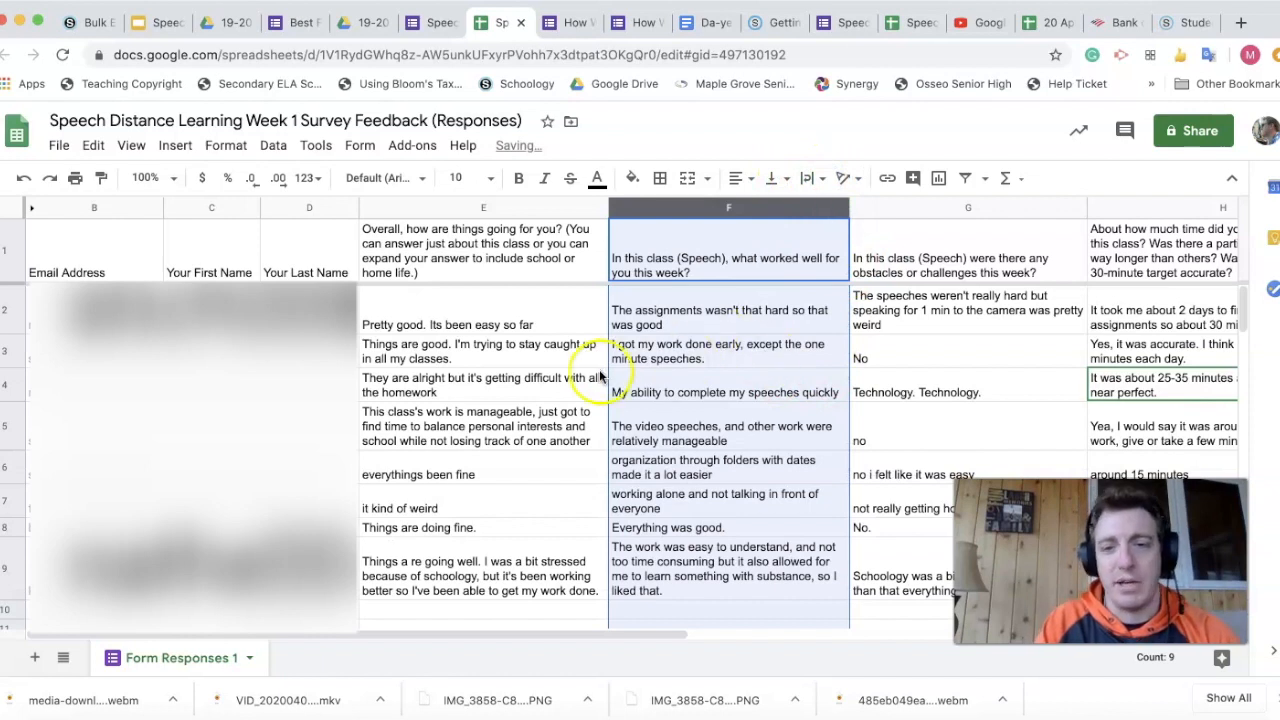
Step: Hide the Email Address column in the response sheet
left_click(9, 358)
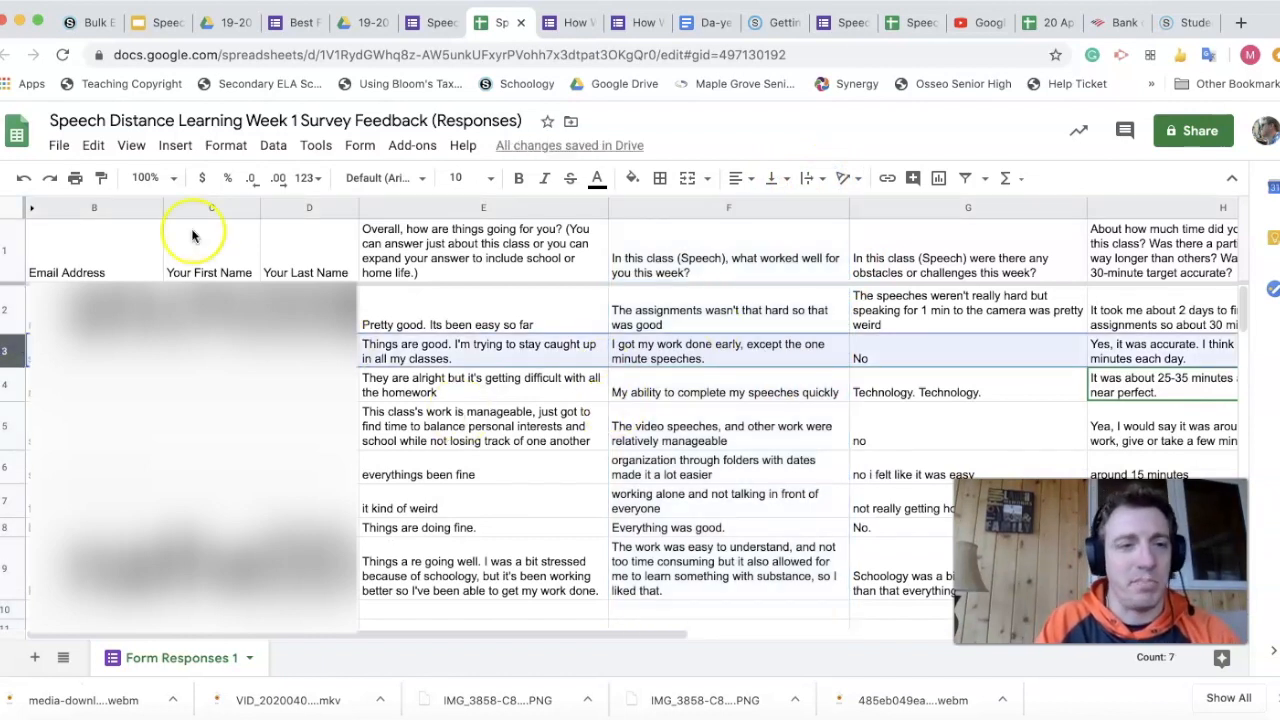
left_click(116, 206)
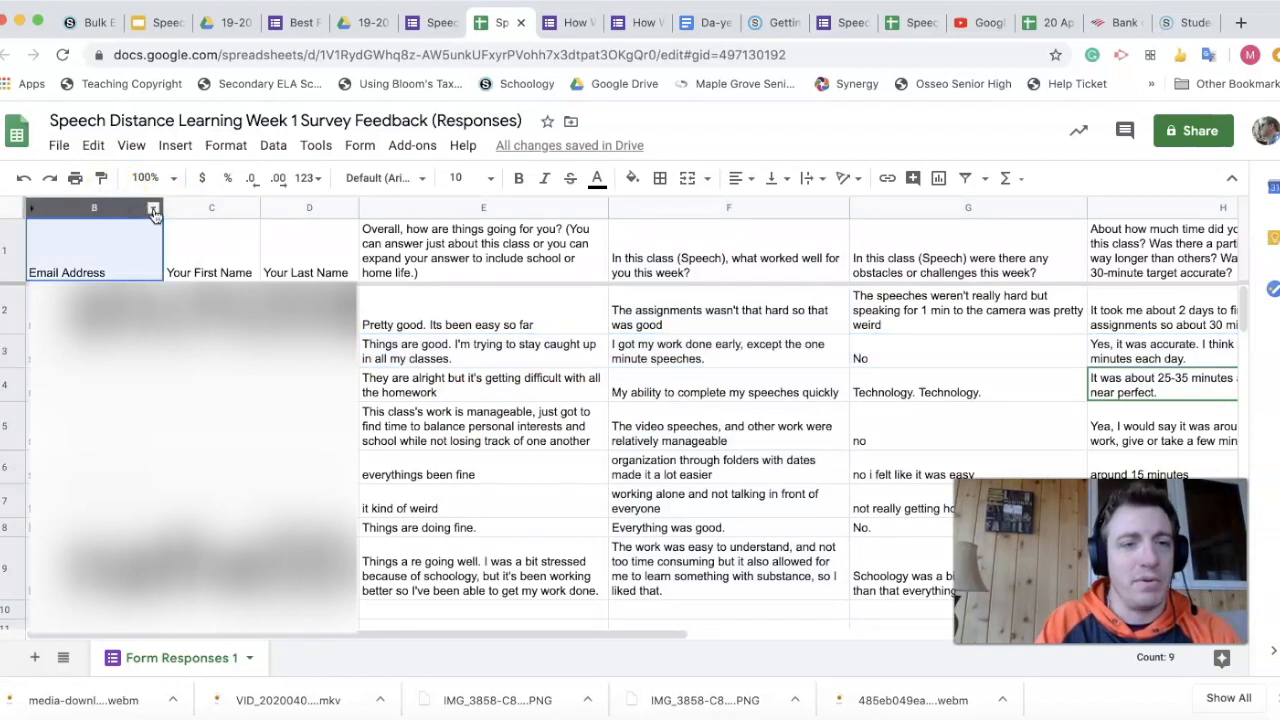
left_click(153, 211)
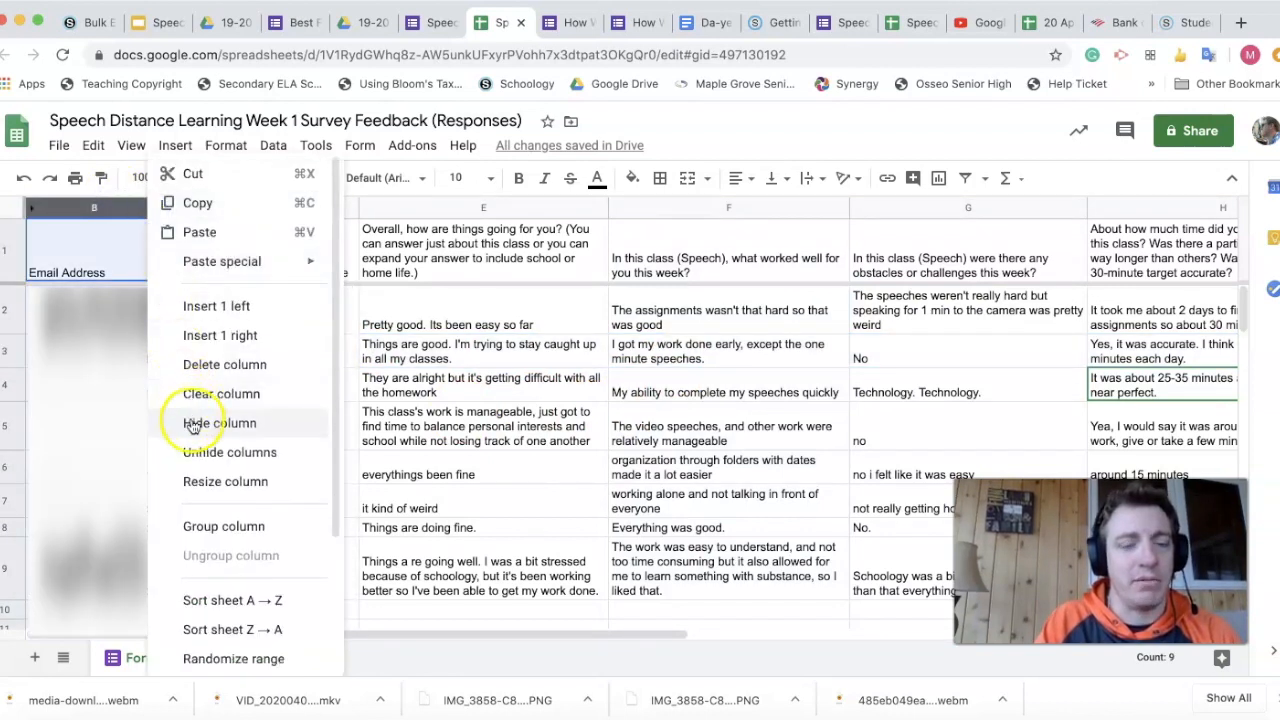
left_click(193, 424)
left_click(360, 416)
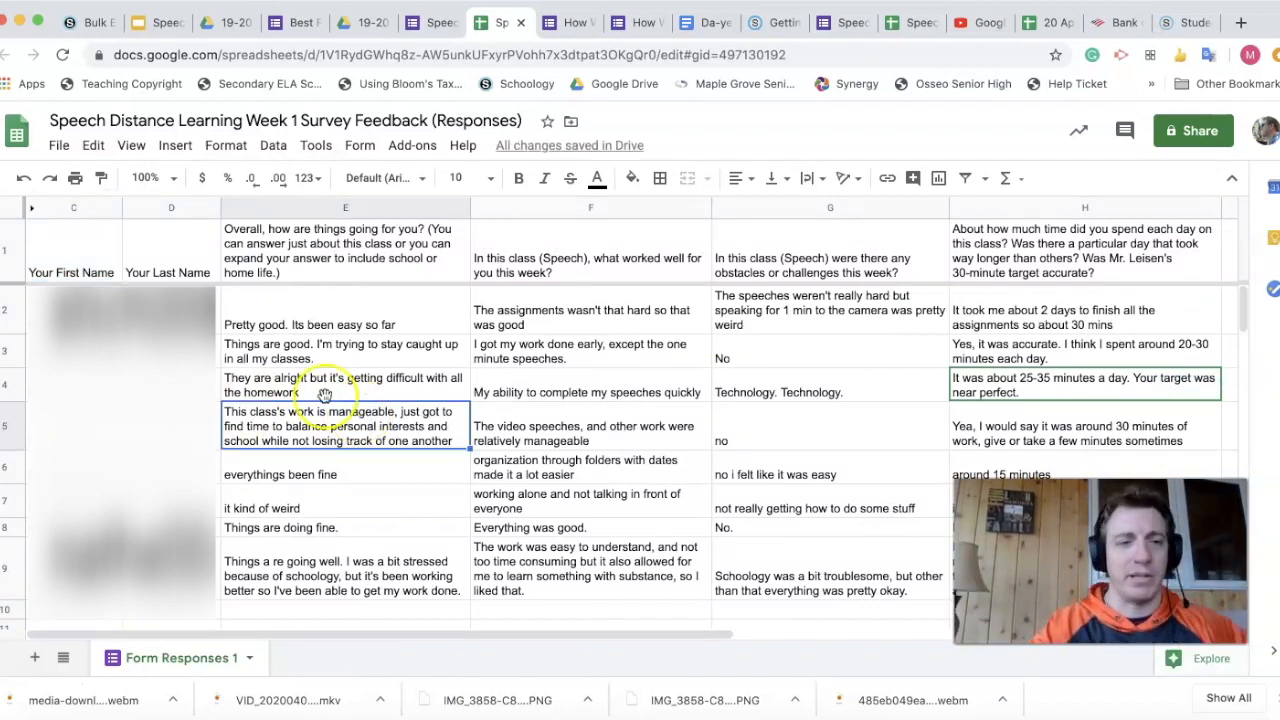
Step: Hide the Your First Name and Your Last Name columns and select all of row 5
left_click(111, 208)
left_click(180, 422)
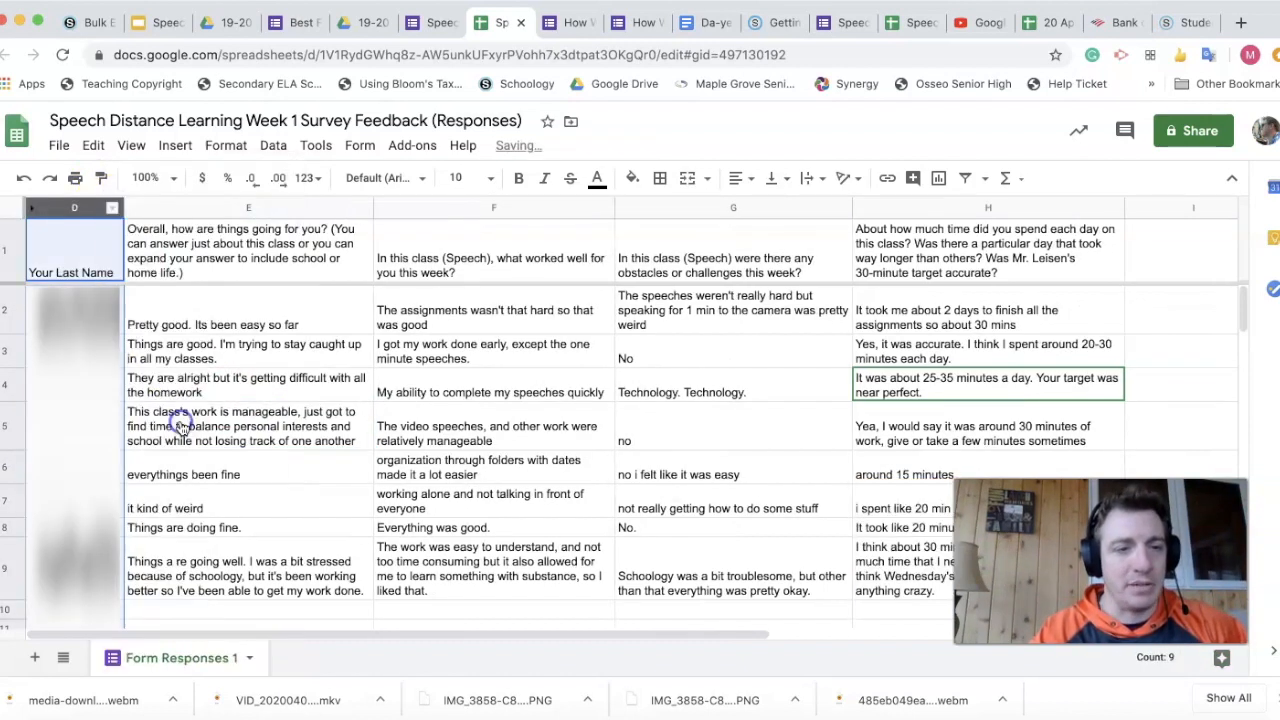
left_click(113, 208)
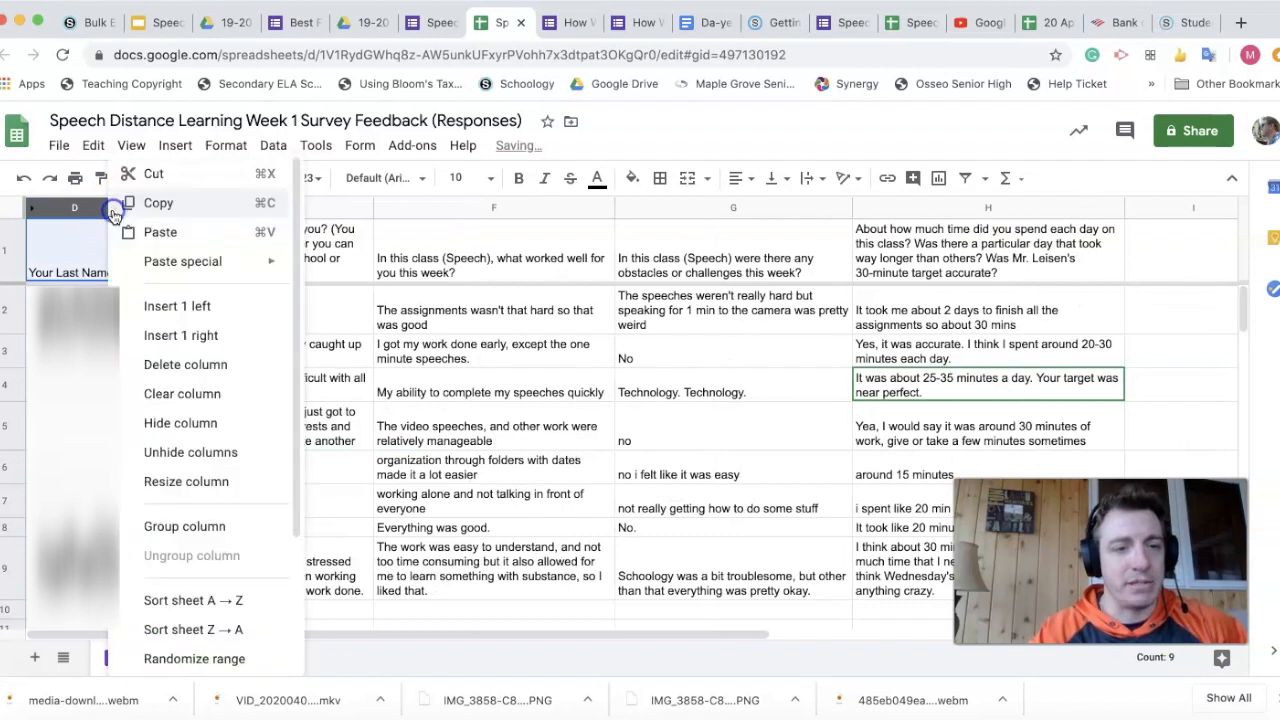
left_click(150, 423)
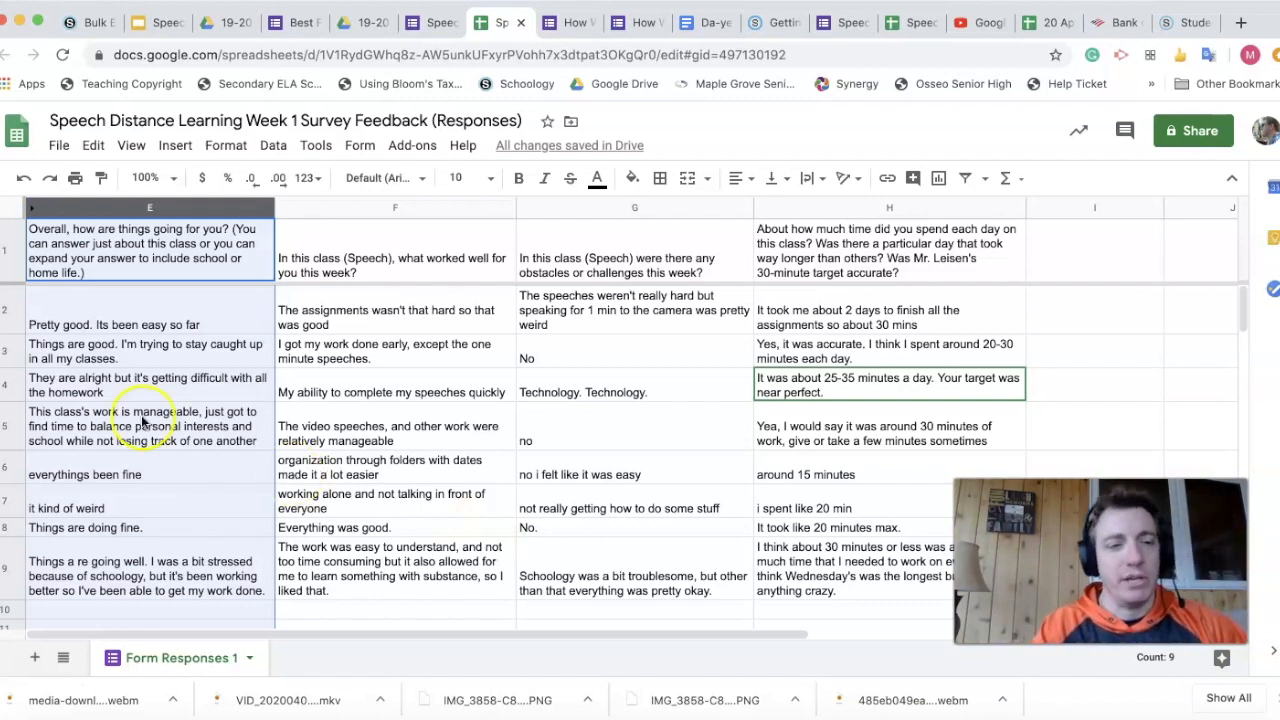
left_click(6, 426)
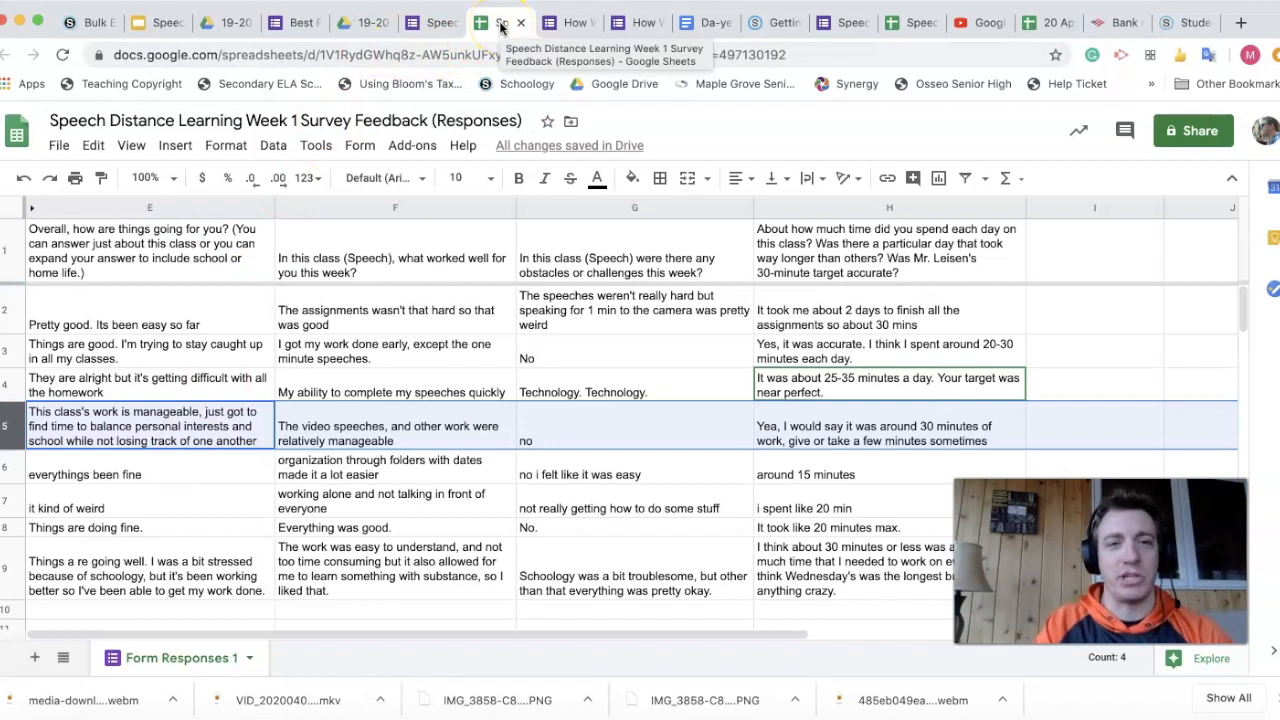
Step: Switch to the 19-20 Speech folder in Google Drive
left_click(227, 22)
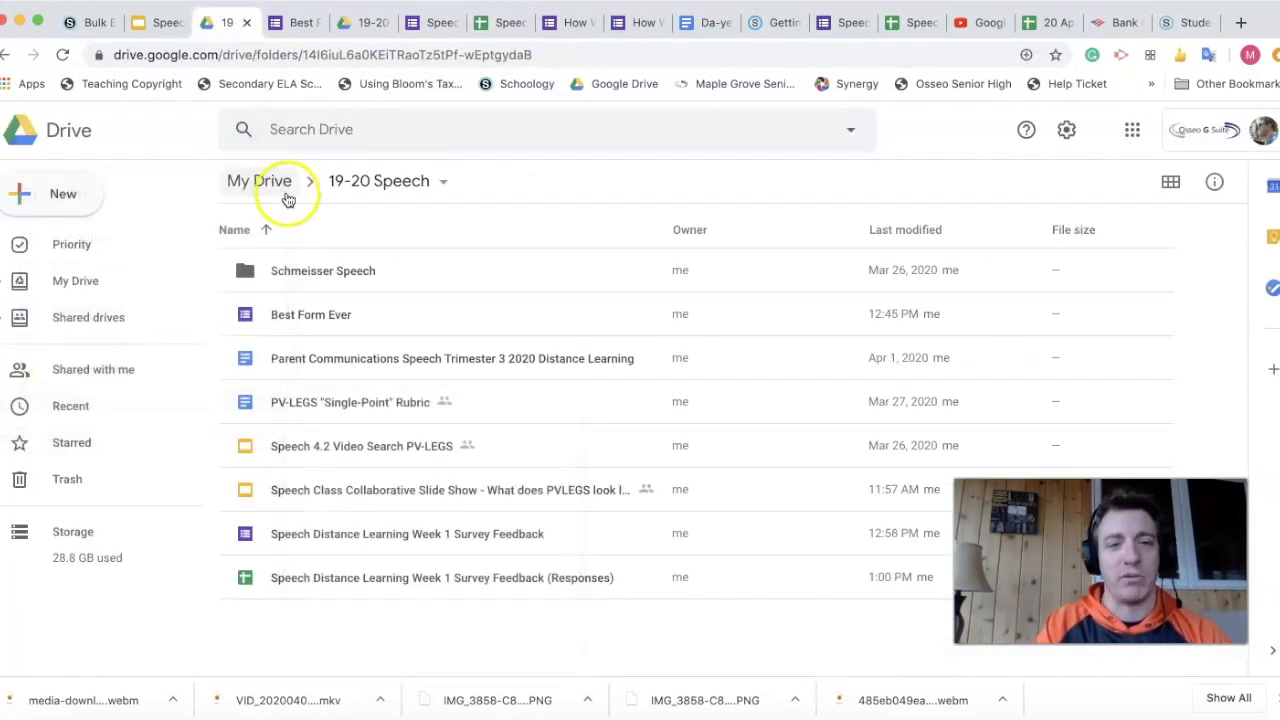